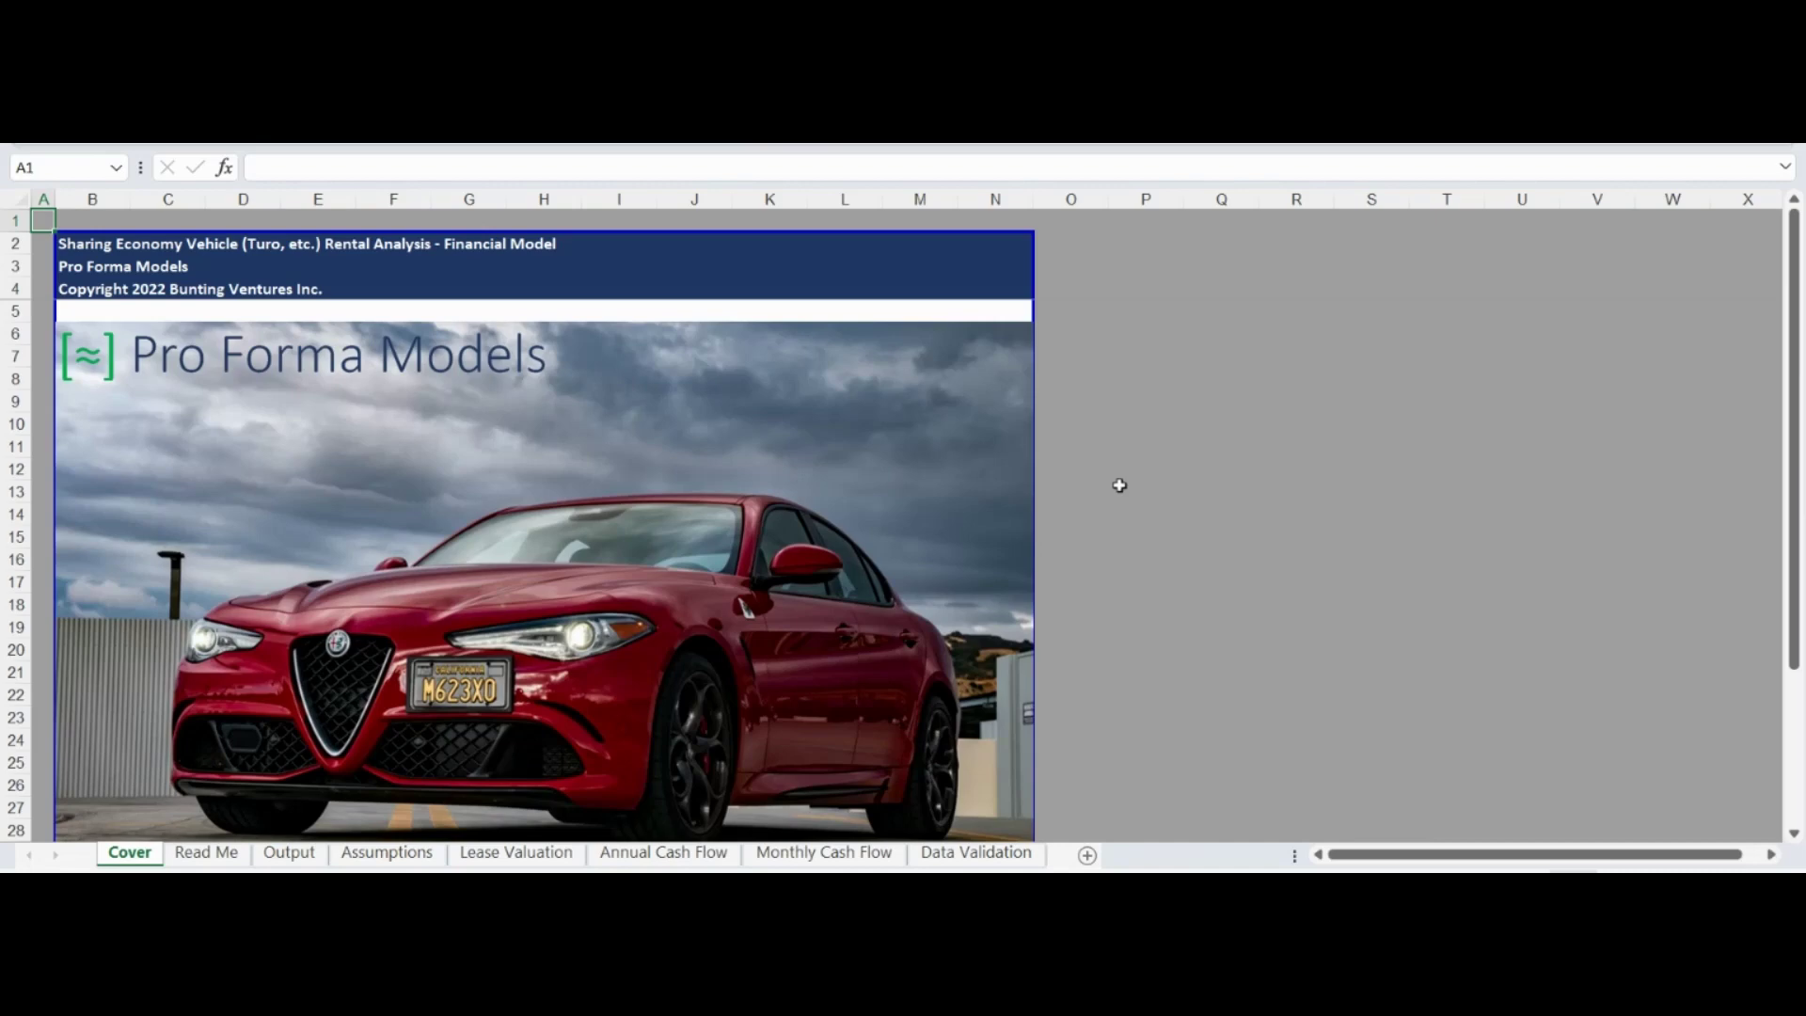
Open the Read Me sheet and review its Purpose and Common Use Cases sections.
{"action": "key", "text": "ctrl+Page_Down"}
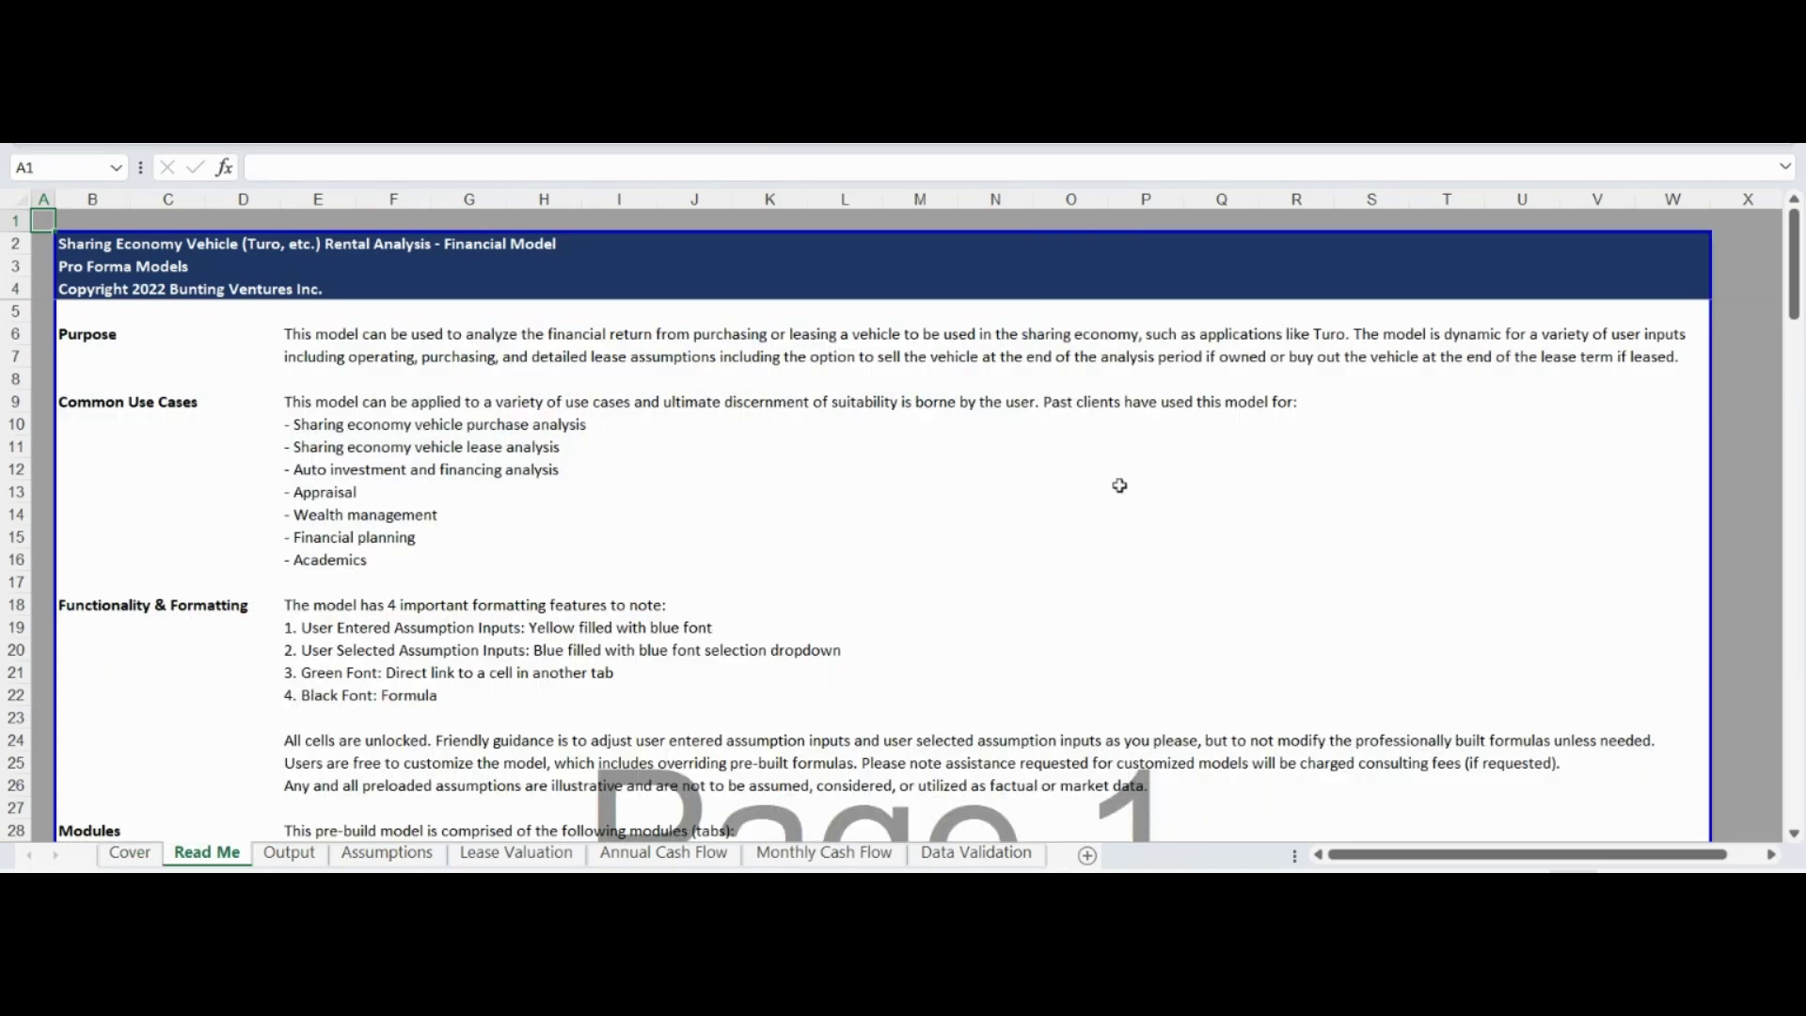
{"action": "key", "text": "Down"}
{"action": "key", "text": "Right"}
{"action": "key", "text": "Down"}
{"action": "key", "text": "Down"}
{"action": "key", "text": "Down"}
{"action": "key", "text": "Down"}
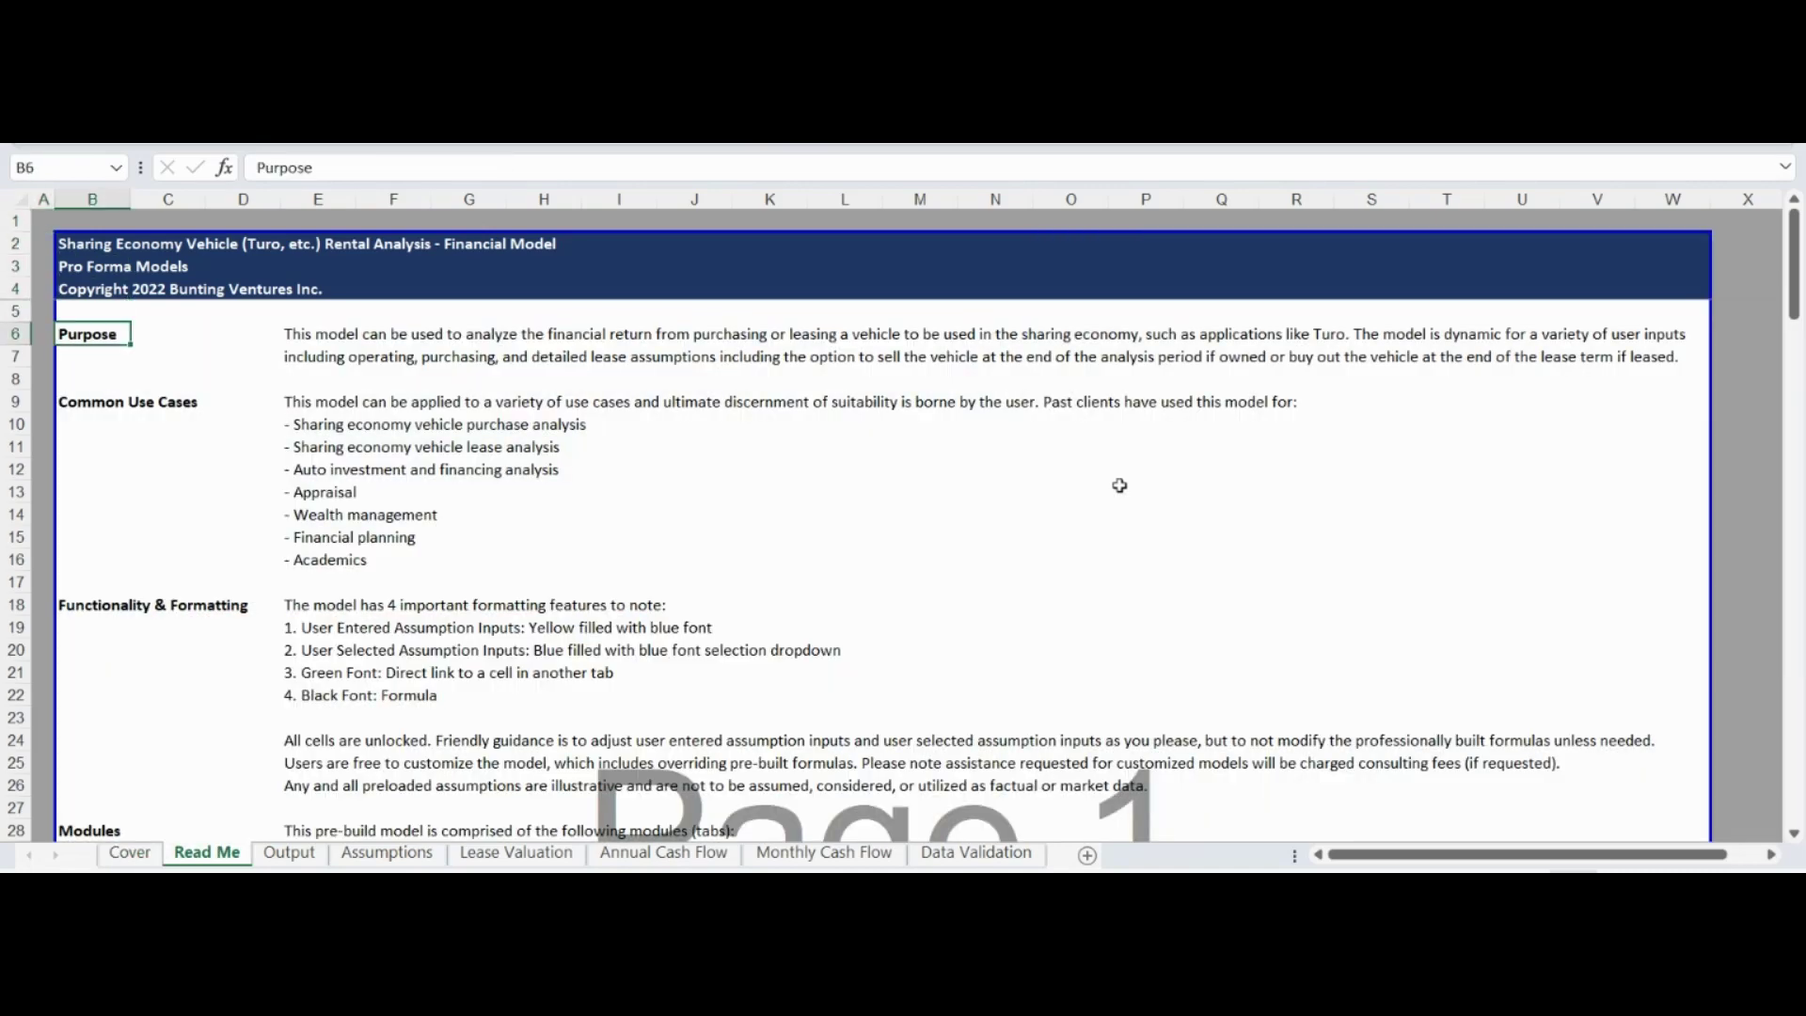
{"action": "key", "text": "Down"}
{"action": "key", "text": "Down"}
{"action": "key", "text": "Down"}
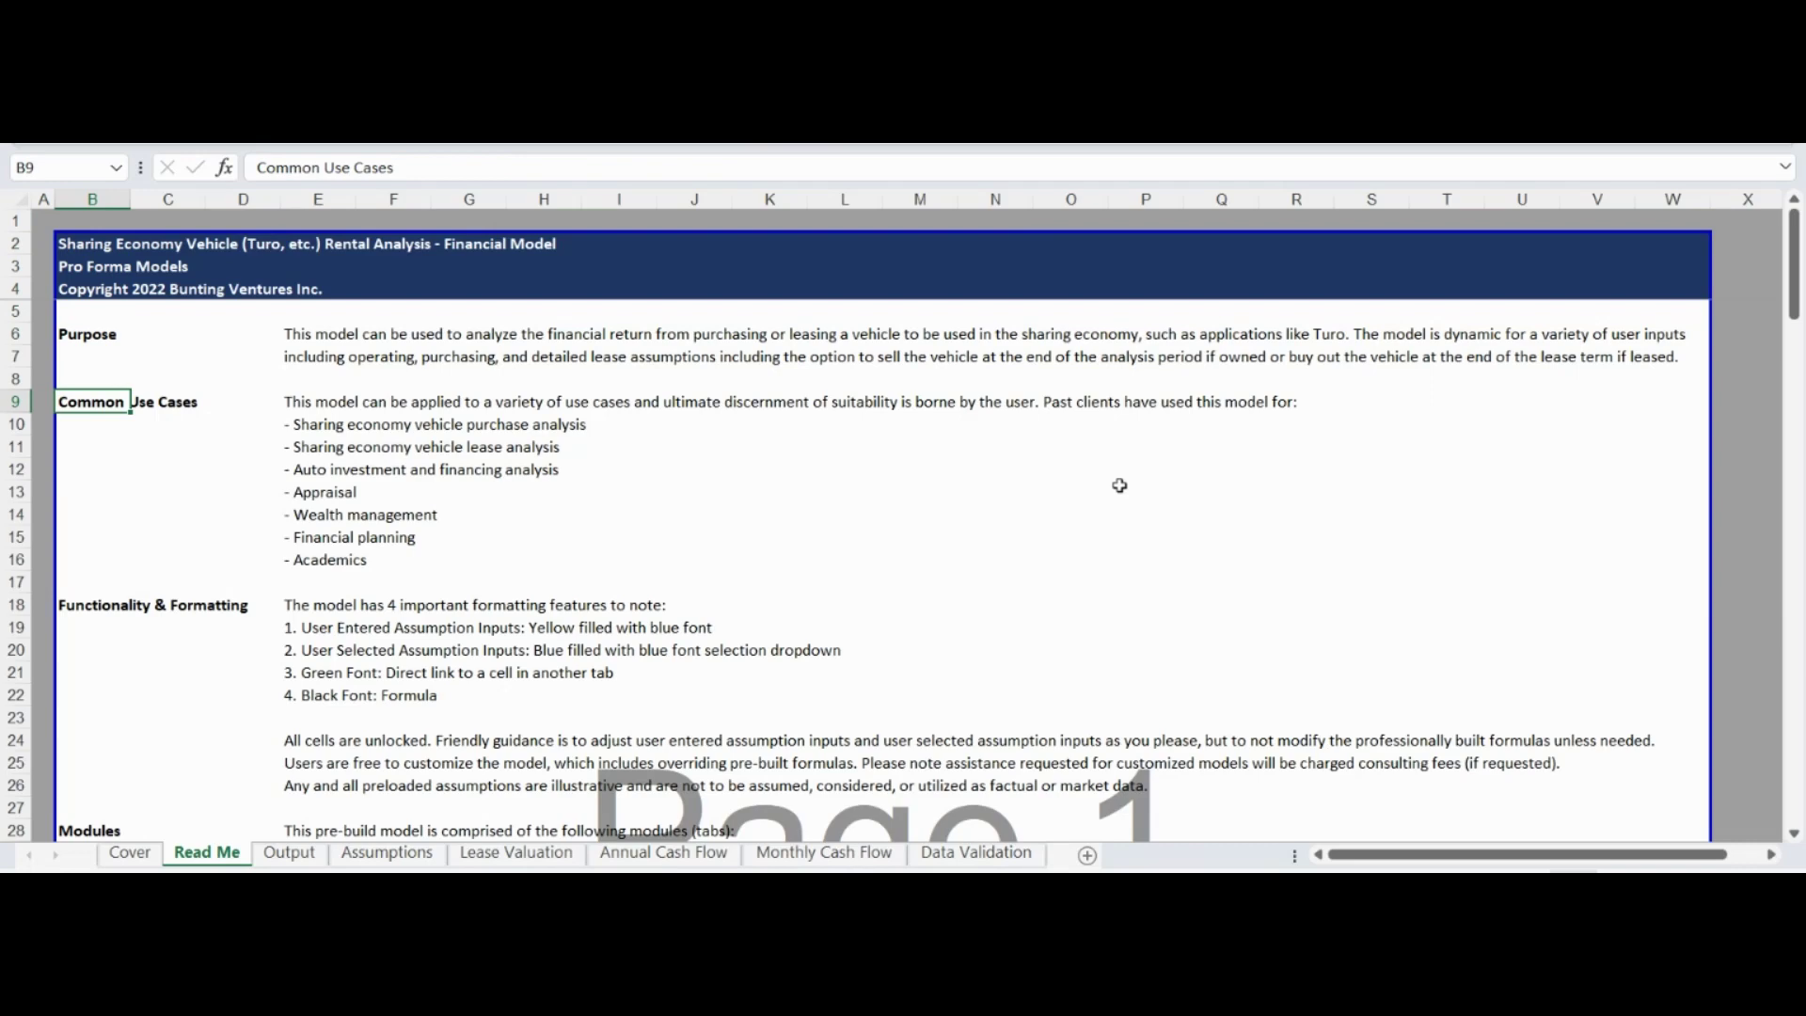
Review the Functionality & Formatting, Modules, Outline, Documentation and Support sections of the Read Me sheet.
{"action": "key", "text": "ctrl+Down"}
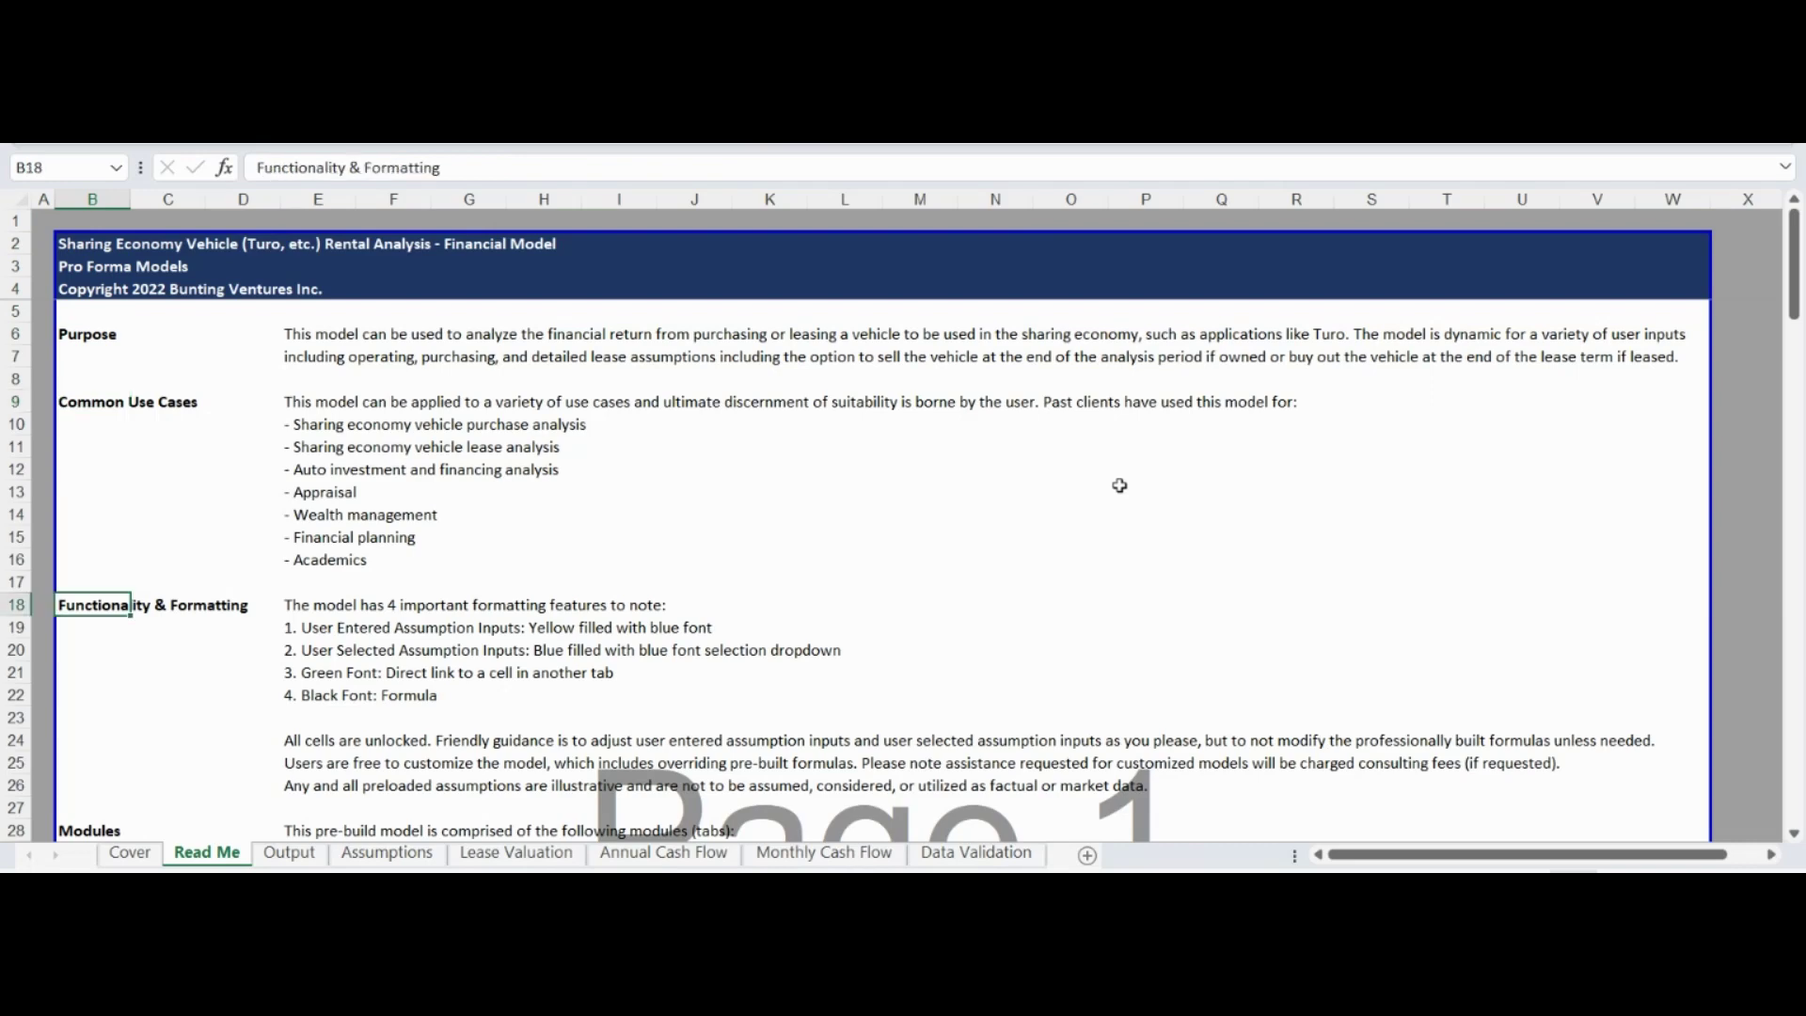
{"action": "key", "text": "ctrl+Down"}
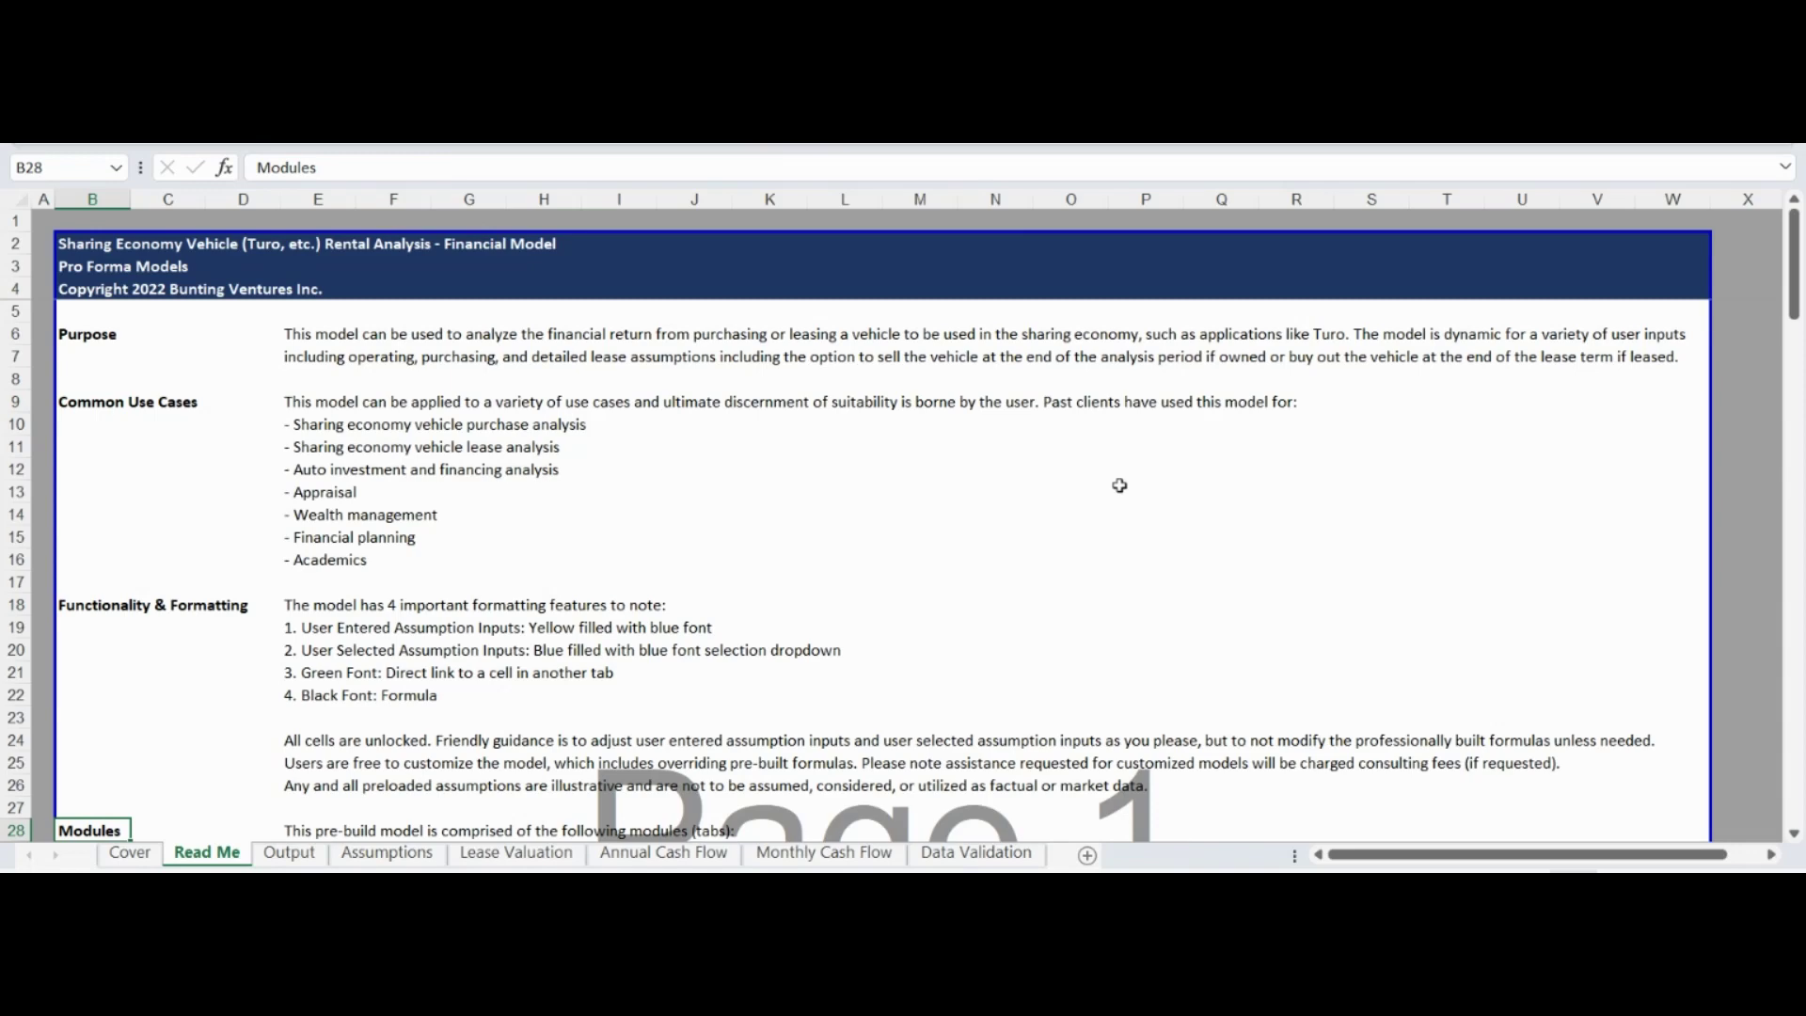
{"action": "key", "text": "ctrl+Down"}
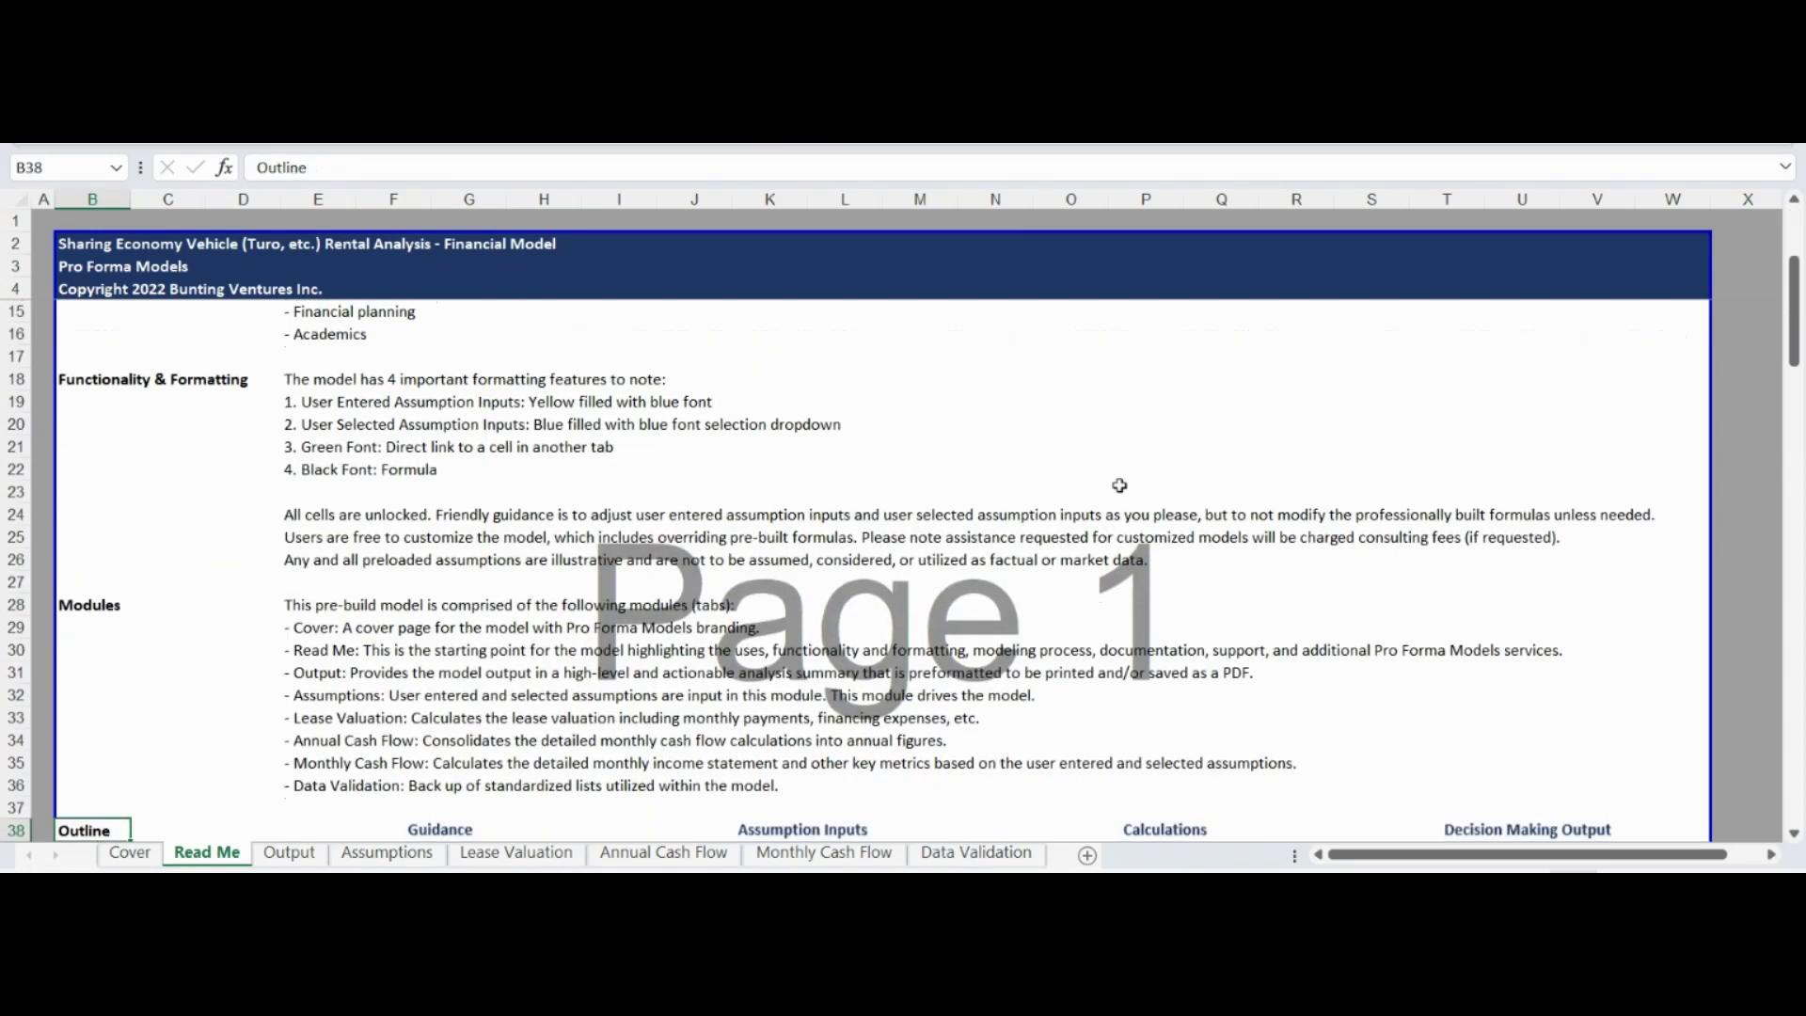
{"action": "key", "text": "ctrl+Down"}
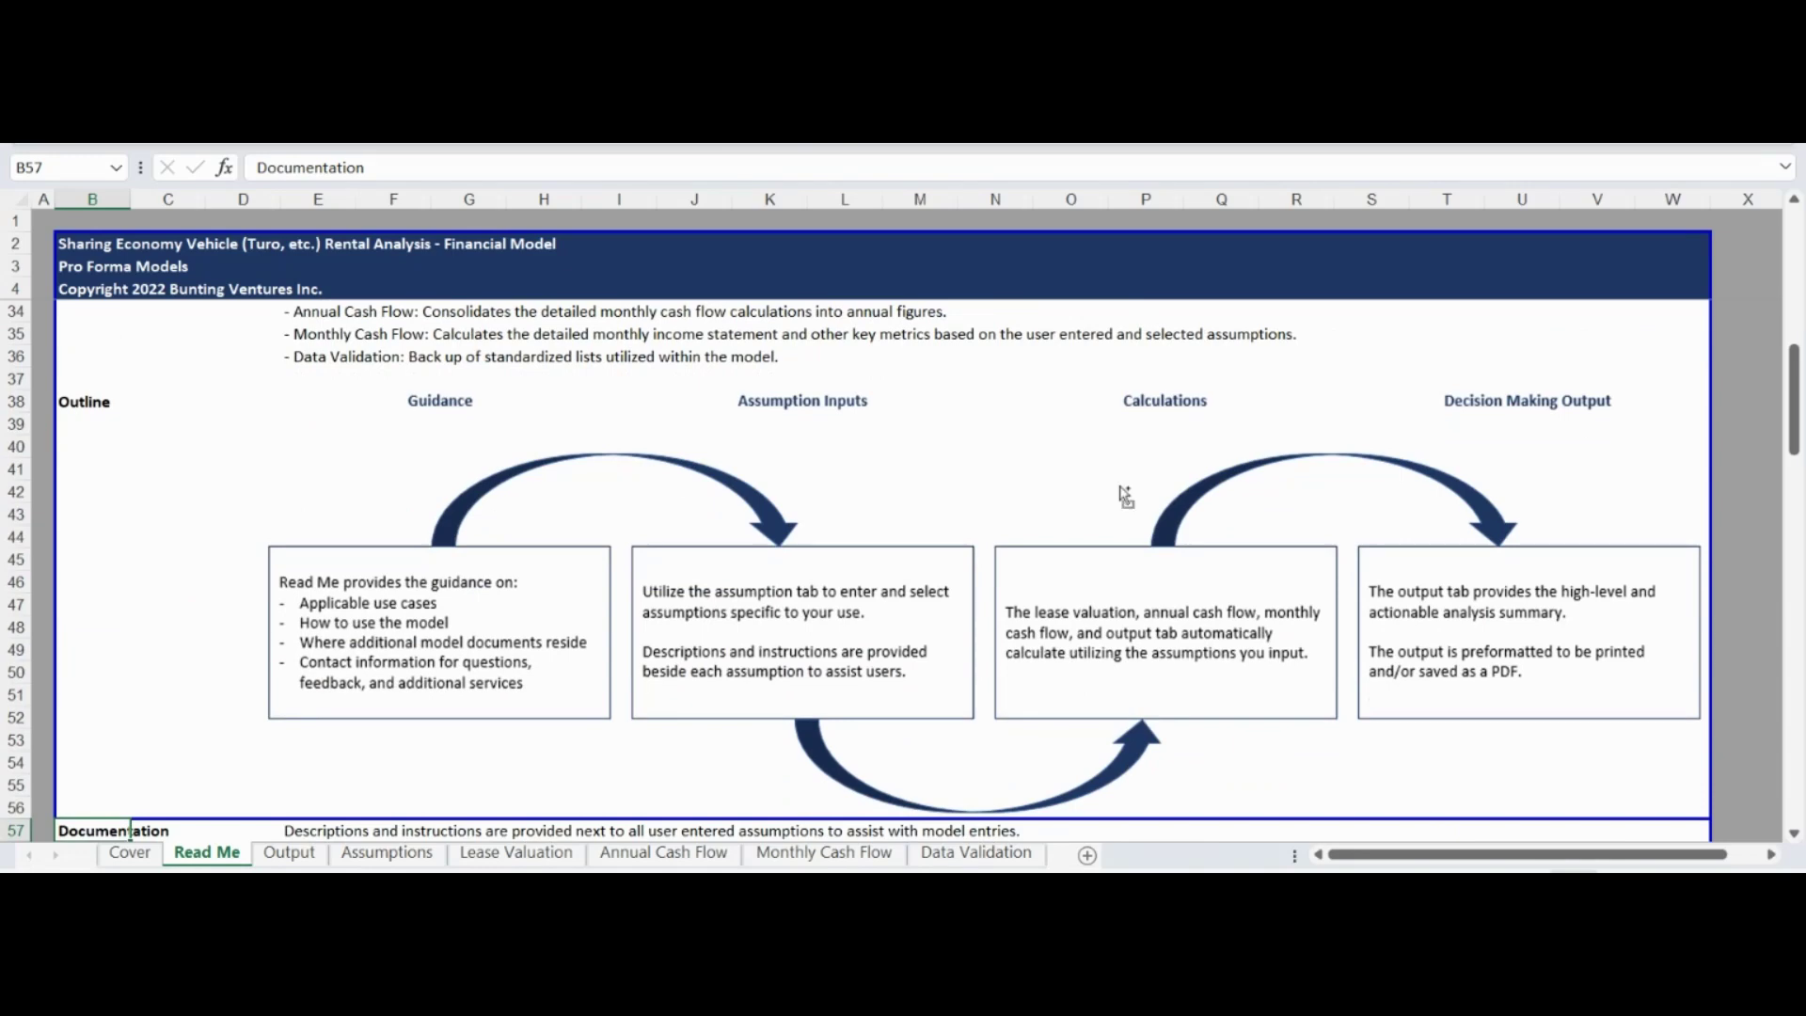
{"action": "key", "text": "ctrl+Down"}
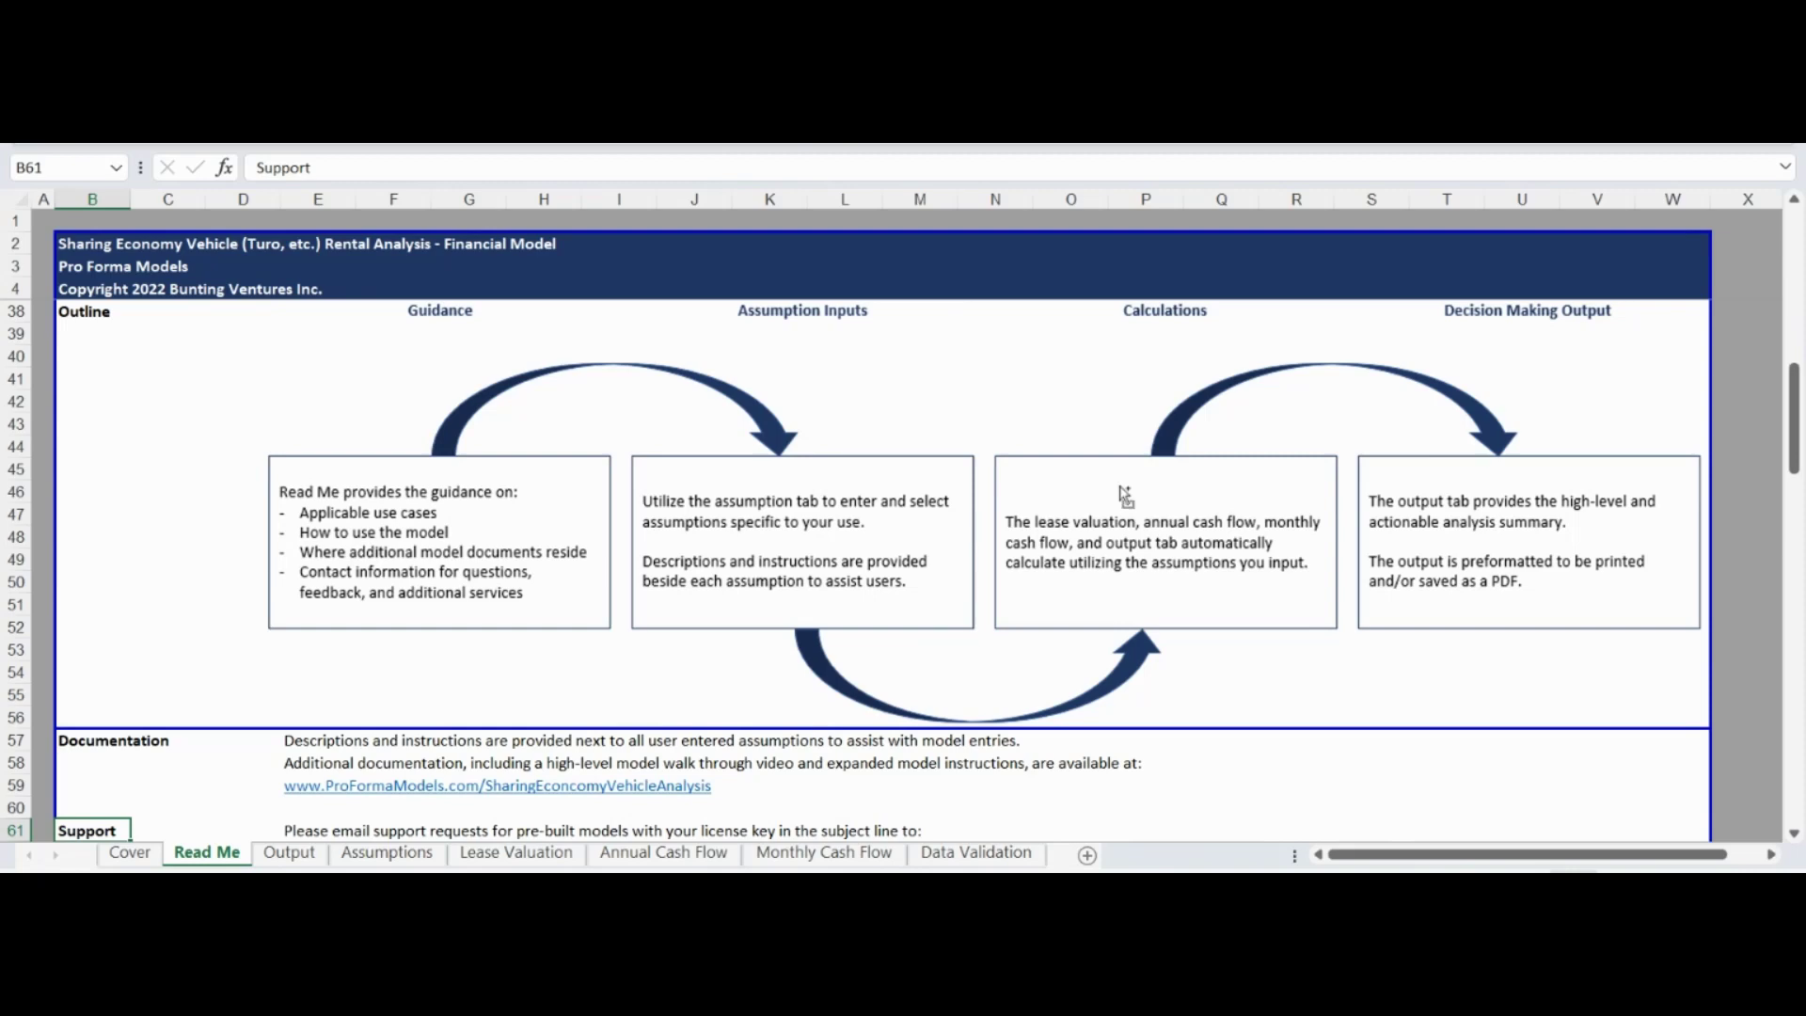
{"action": "key", "text": "ctrl+Down"}
Go to the Assumptions sheet and review the Model Assumptions, Vehicle Information and Operating Assumptions sections.
{"action": "key", "text": "ctrl+Page_Down"}
{"action": "key", "text": "ctrl+Page_Down"}
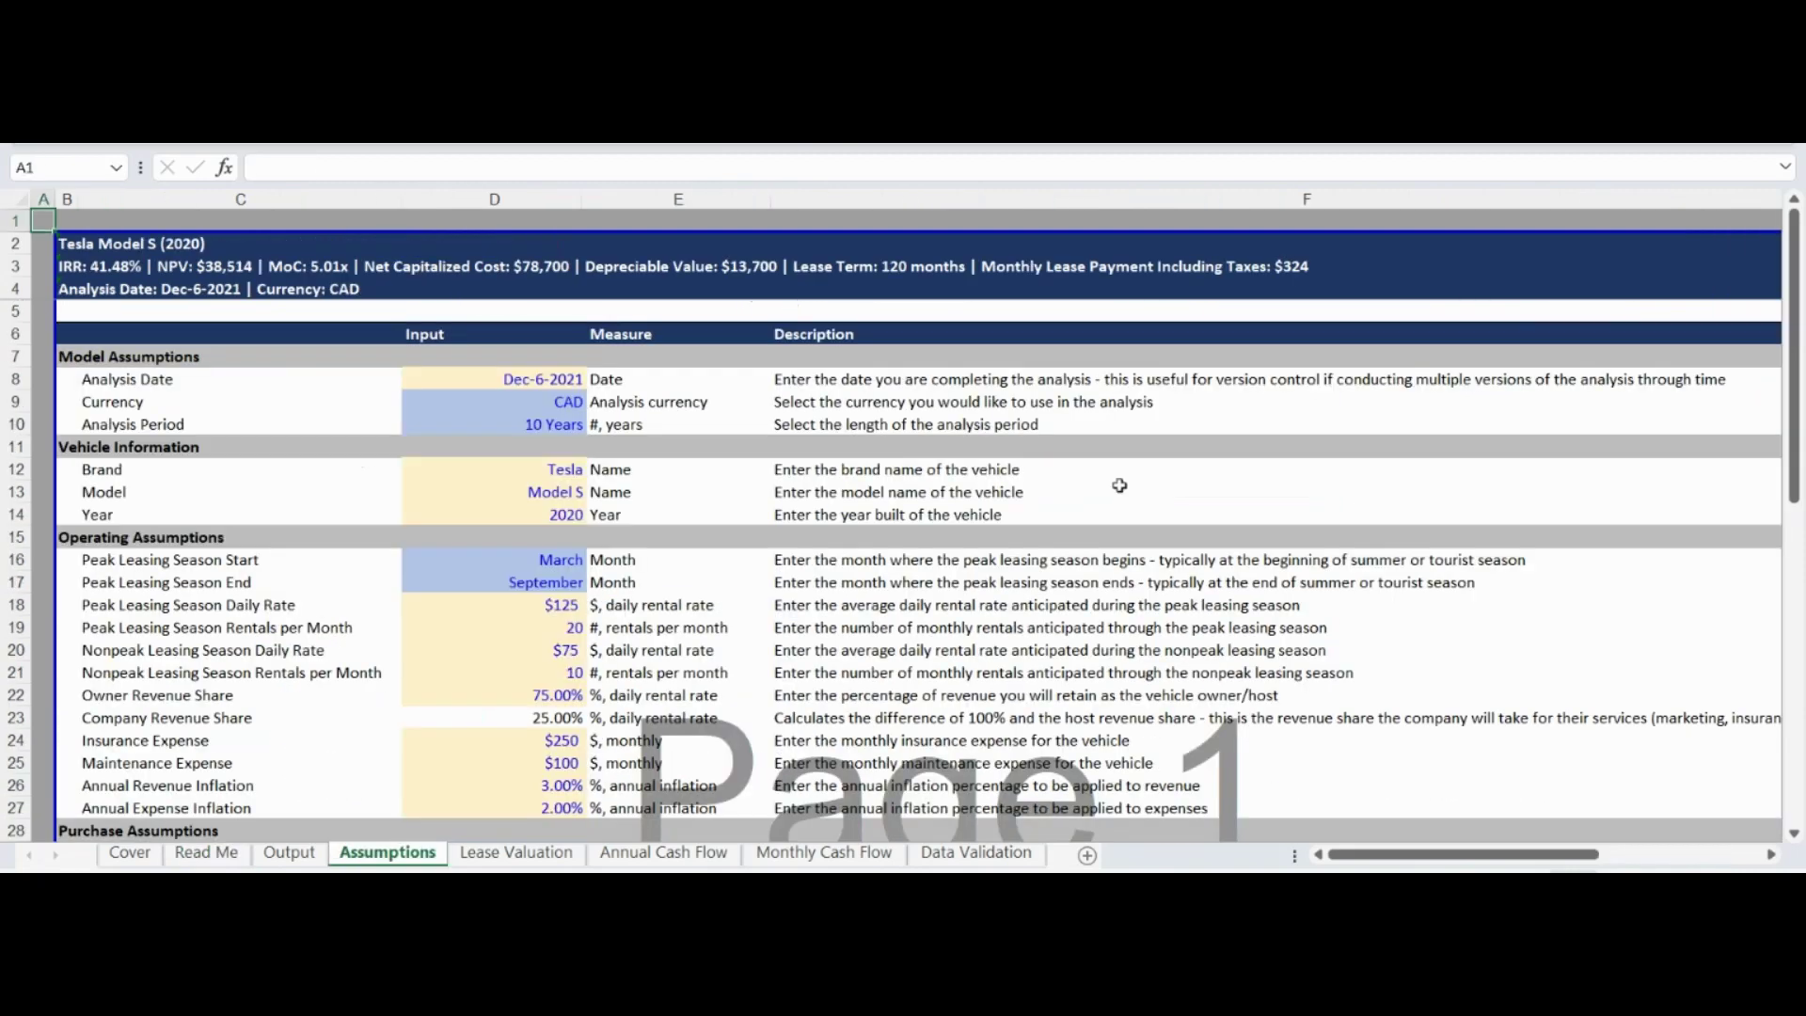
{"action": "key", "text": "Right"}
{"action": "key", "text": "ctrl+Down"}
{"action": "key", "text": "ctrl+Down"}
{"action": "key", "text": "ctrl+Down"}
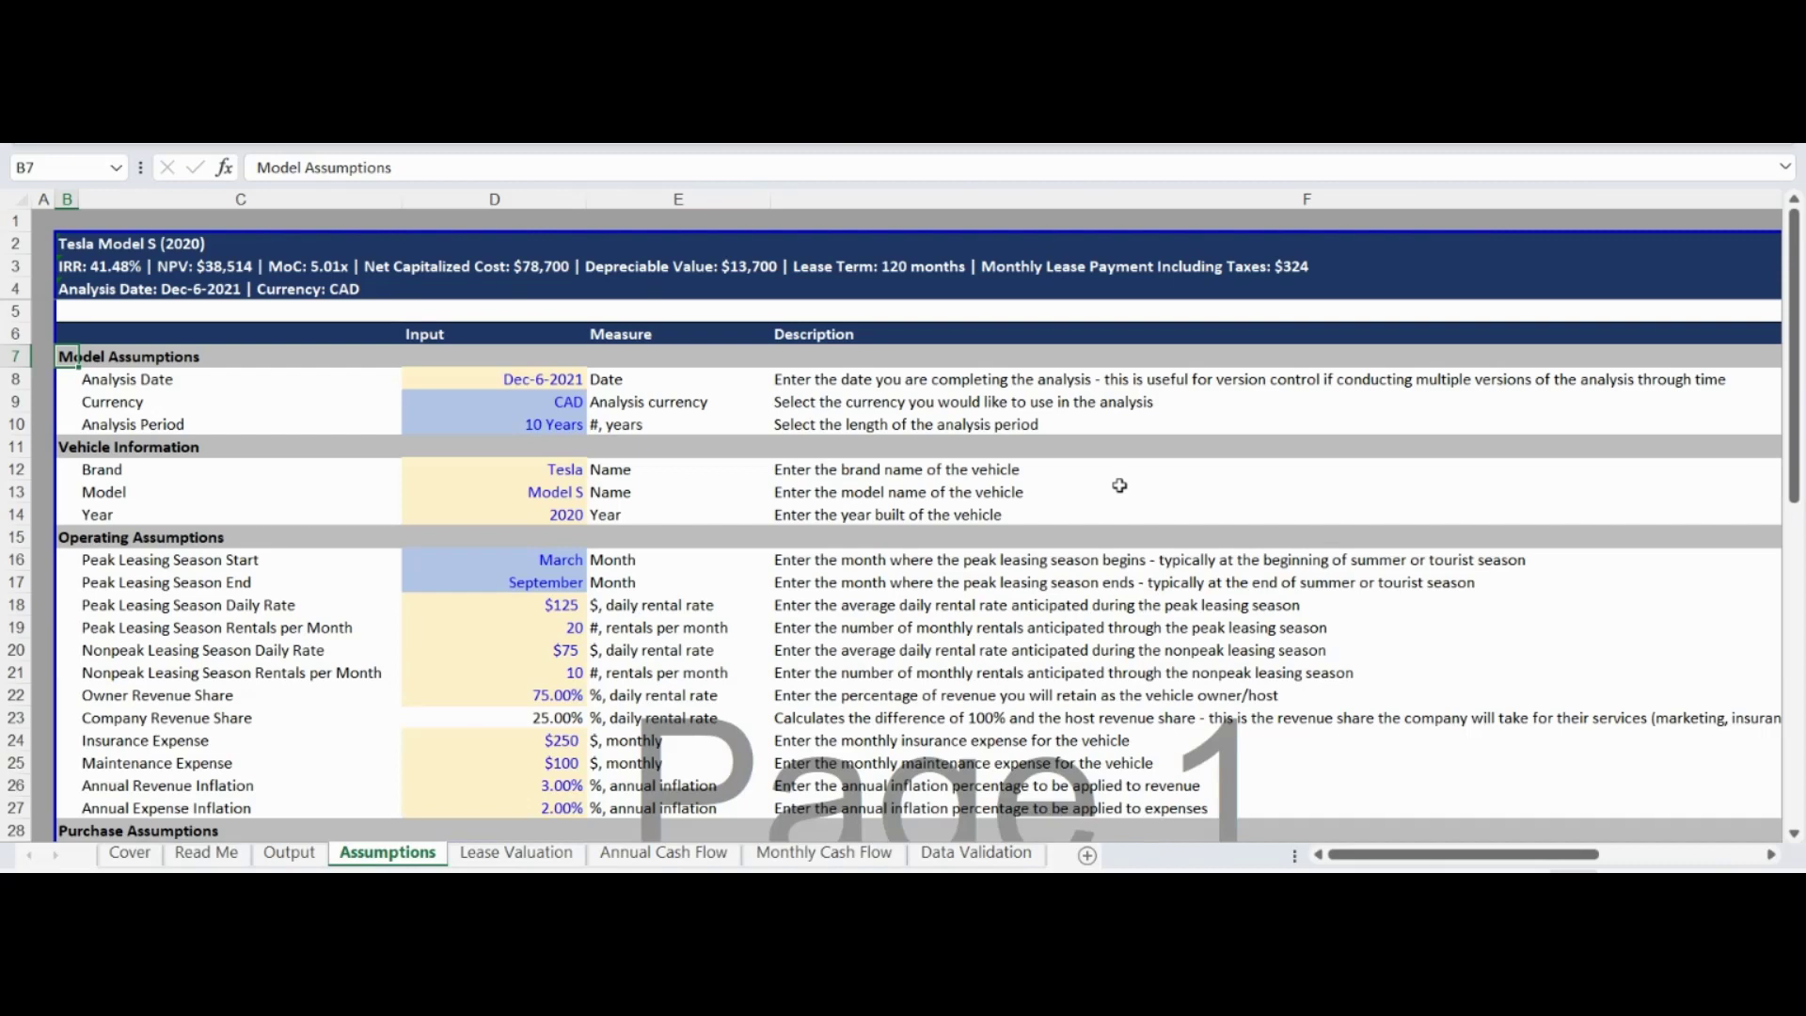
{"action": "key", "text": "ctrl+Down"}
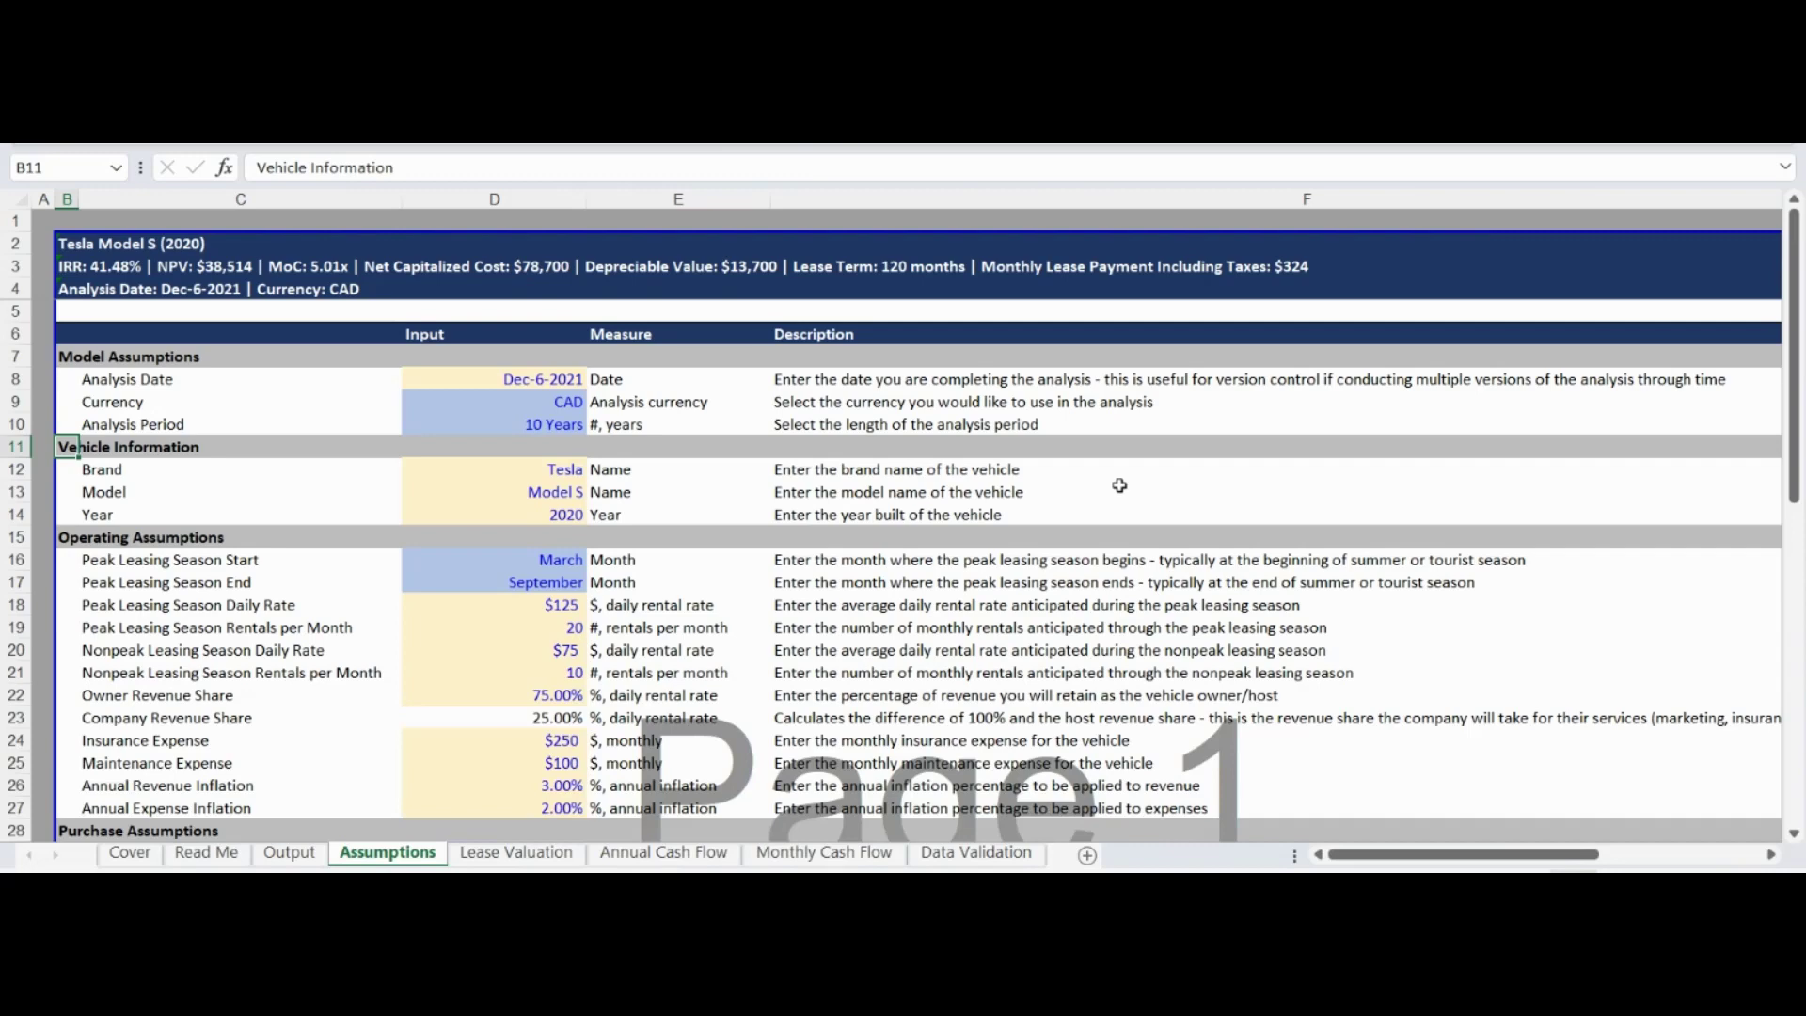
{"action": "key", "text": "ctrl+Down"}
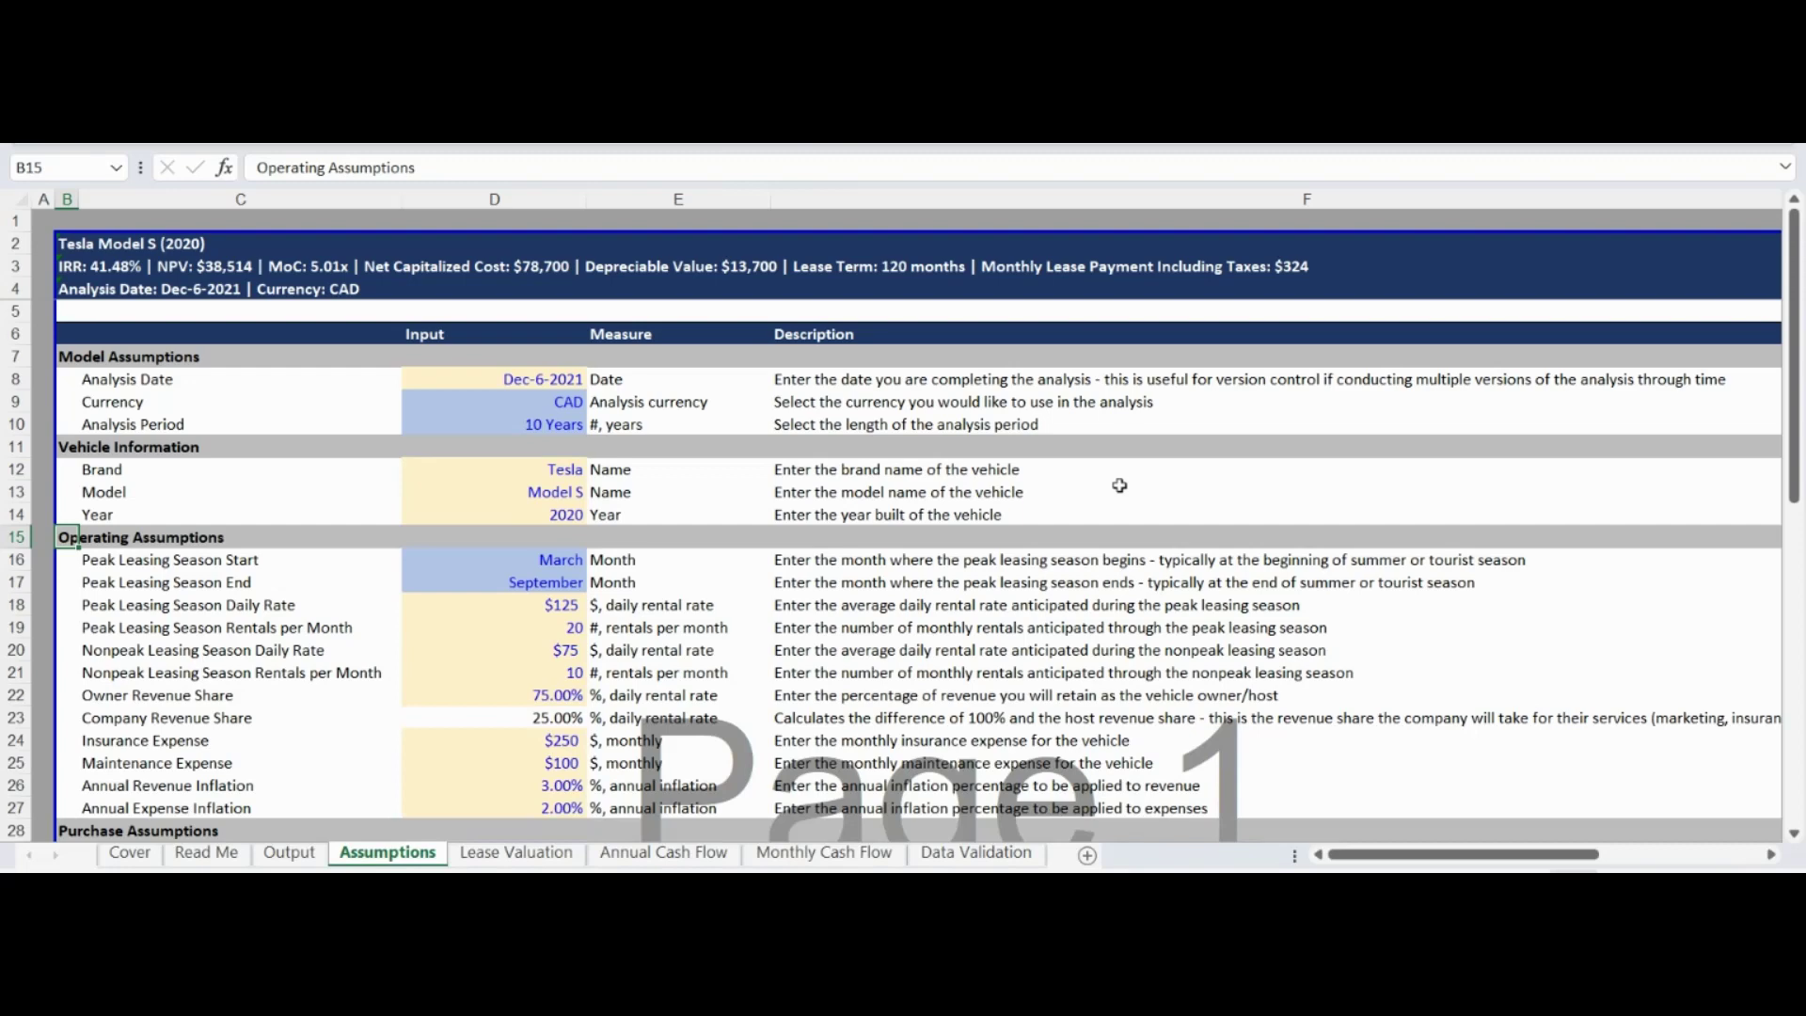
Review the Purchase Assumptions and Lease Assumptions sections through the end of the Assumptions sheet.
{"action": "key", "text": "ctrl+Down"}
{"action": "key", "text": "ctrl+Down"}
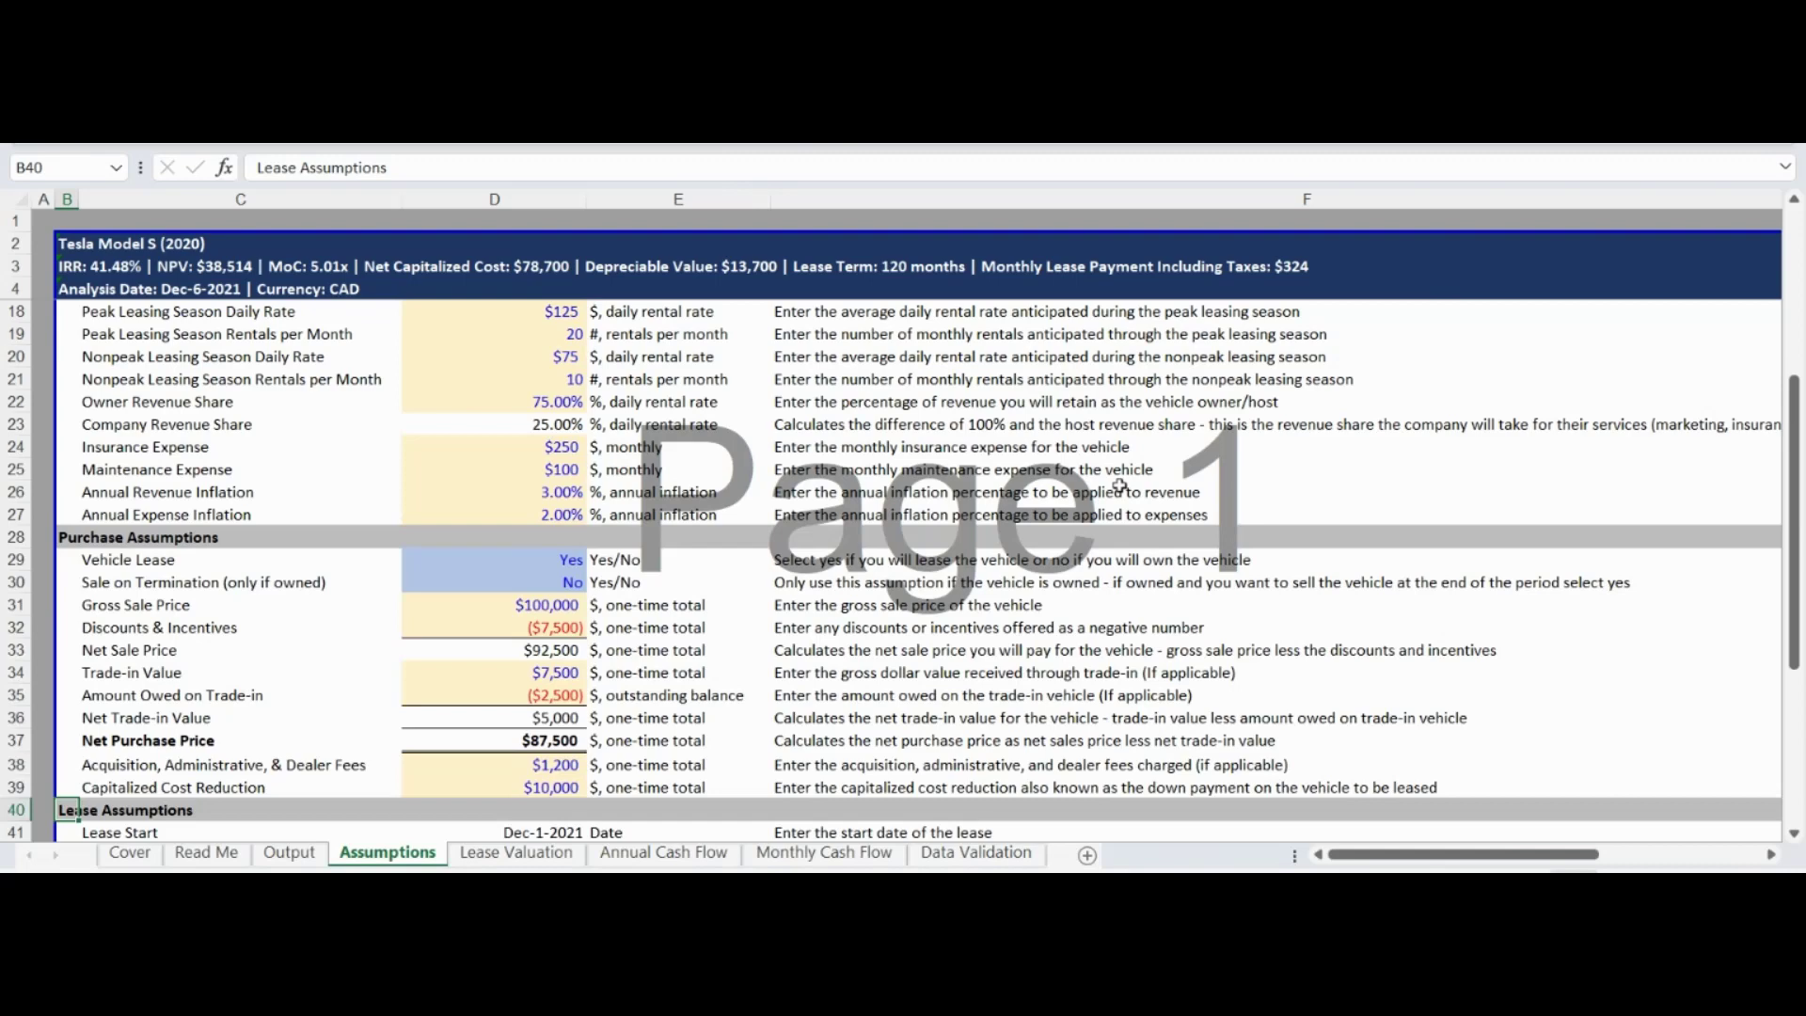
{"action": "key", "text": "Down"}
{"action": "key", "text": "Down"}
{"action": "key", "text": "Down"}
{"action": "key", "text": "Down"}
{"action": "key", "text": "Down"}
{"action": "key", "text": "Down"}
{"action": "key", "text": "Down"}
{"action": "key", "text": "Down"}
{"action": "key", "text": "Down"}
{"action": "key", "text": "Down"}
{"action": "key", "text": "Down"}
{"action": "key", "text": "Down"}
{"action": "key", "text": "Down"}
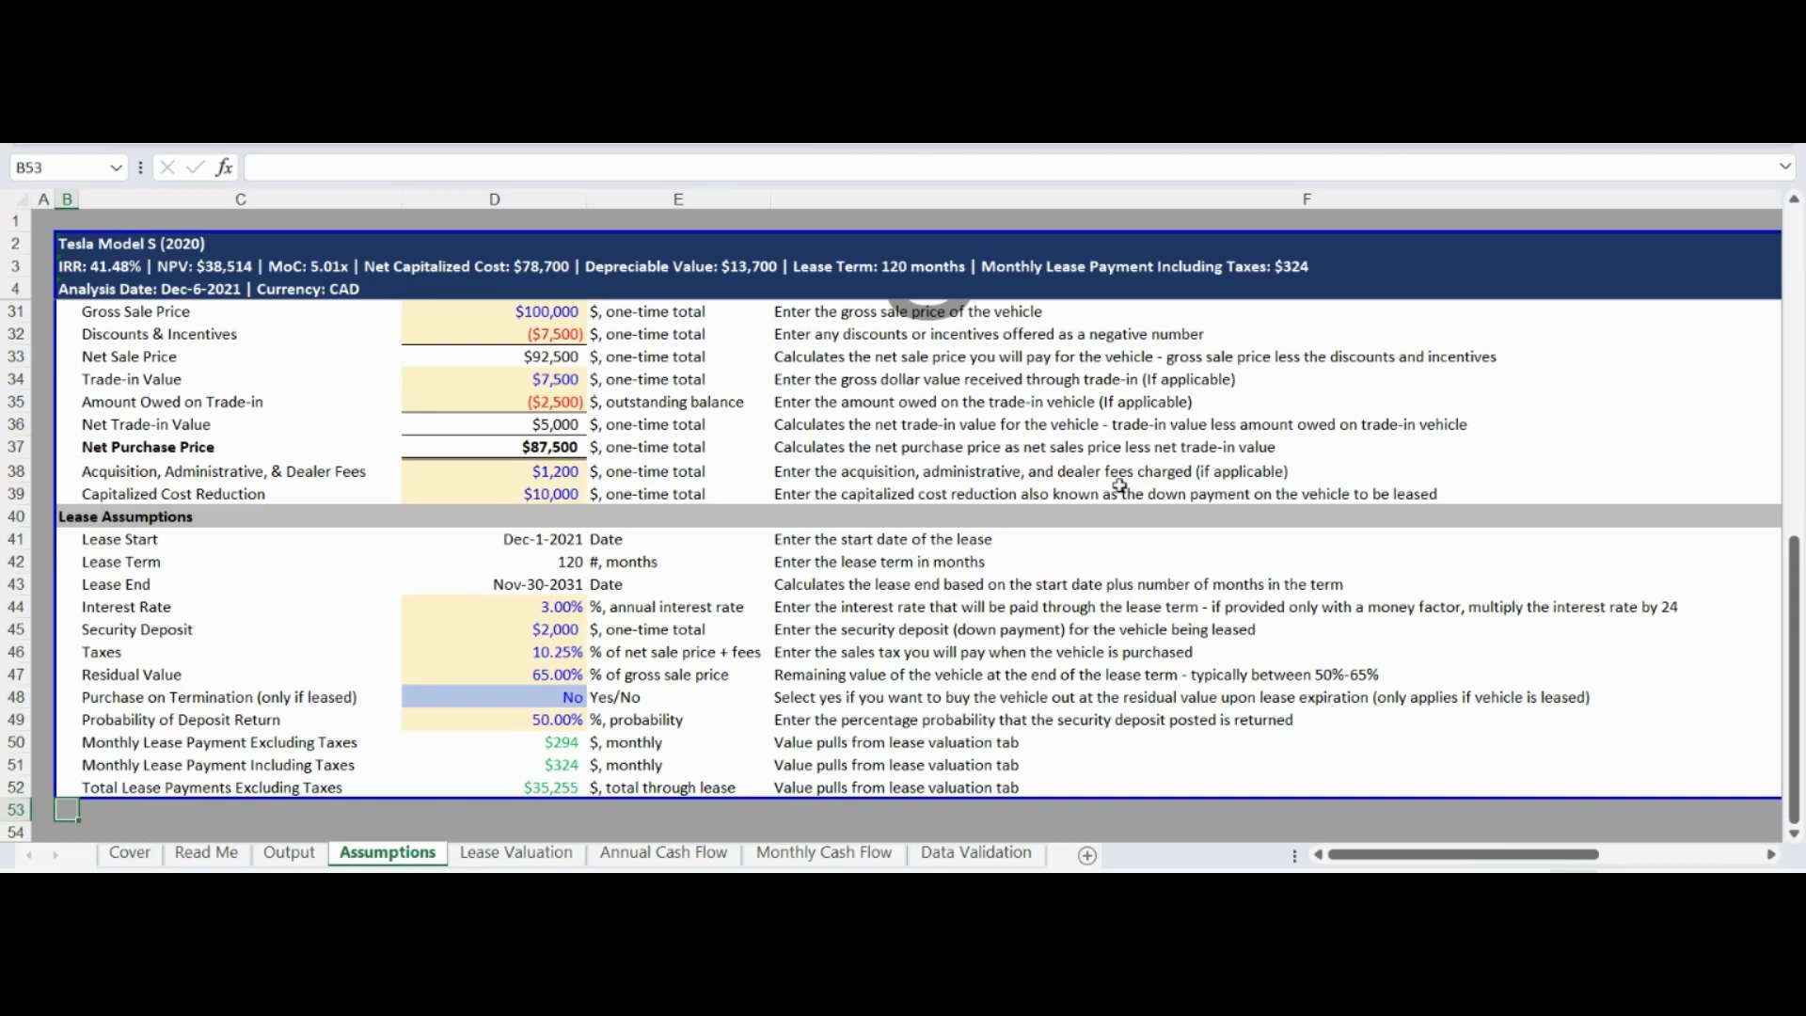
Open the Lease Valuation sheet and inspect the residual value calculation in rows 7 to 9.
{"action": "key", "text": "ctrl+Page_Down"}
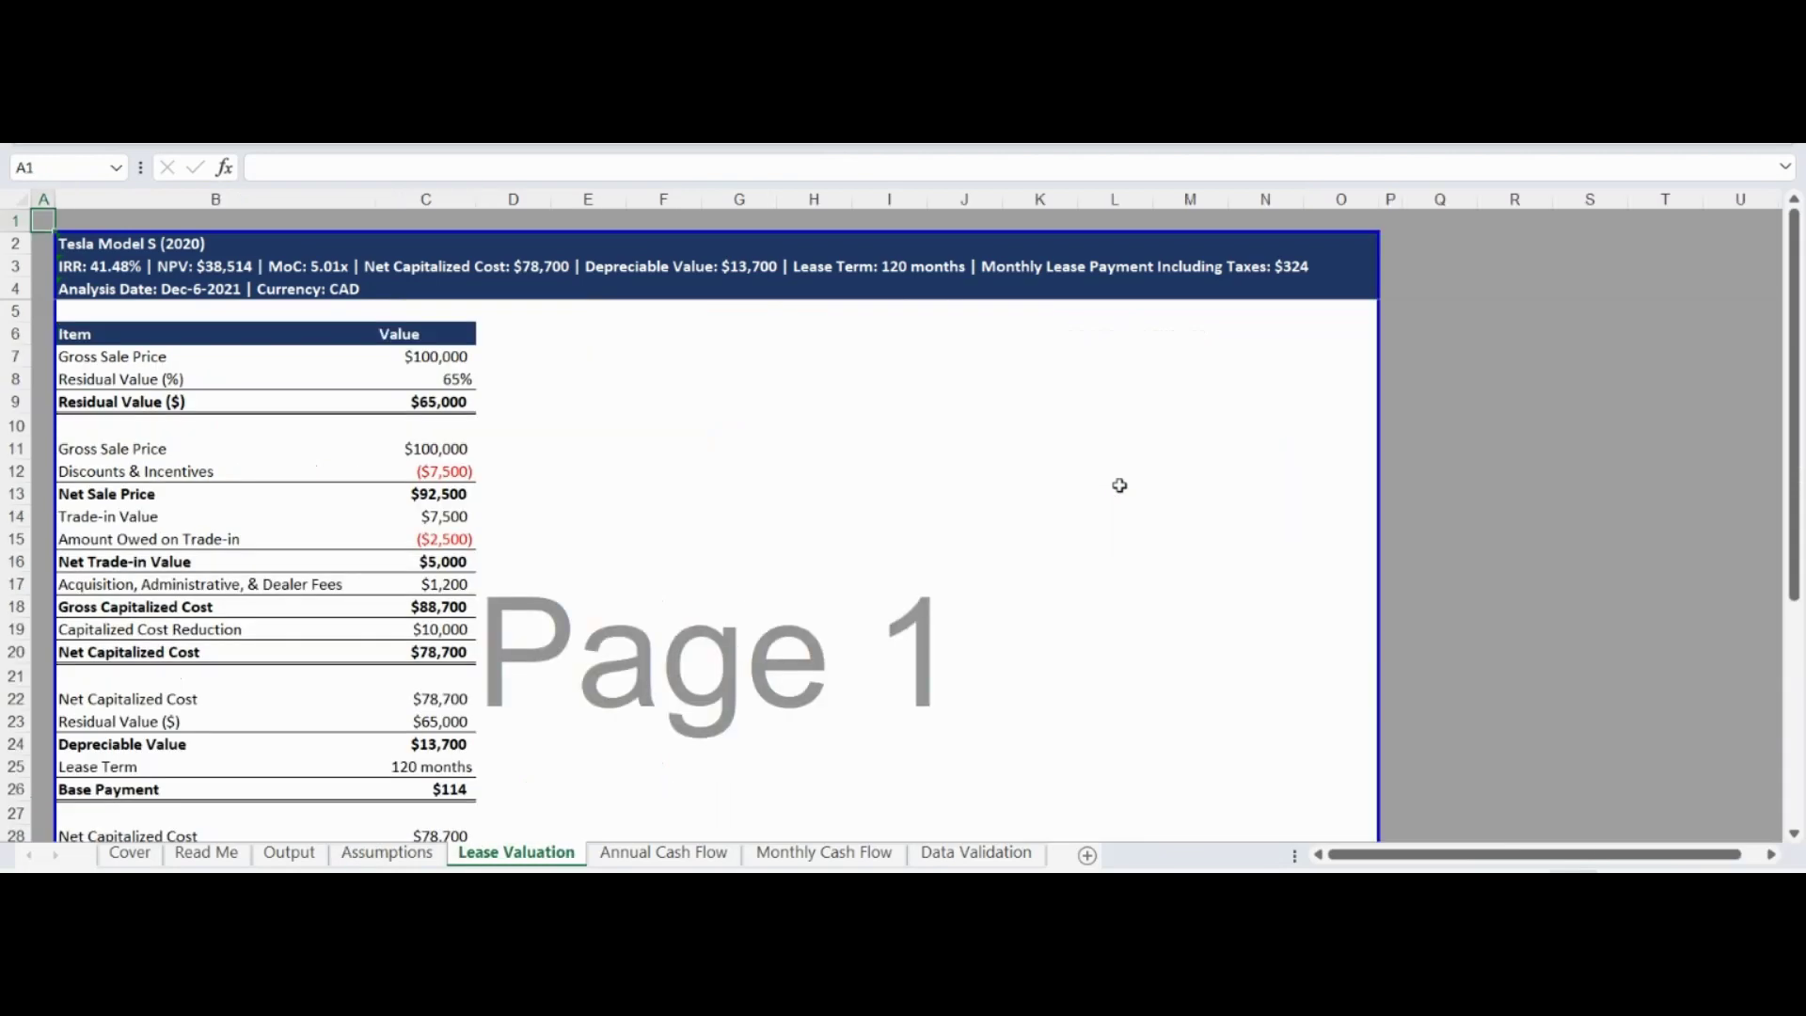
{"action": "key", "text": "Right"}
{"action": "key", "text": "Down"}
{"action": "key", "text": "Down"}
{"action": "key", "text": "Down"}
{"action": "key", "text": "Down"}
{"action": "key", "text": "Down"}
{"action": "key", "text": "Down"}
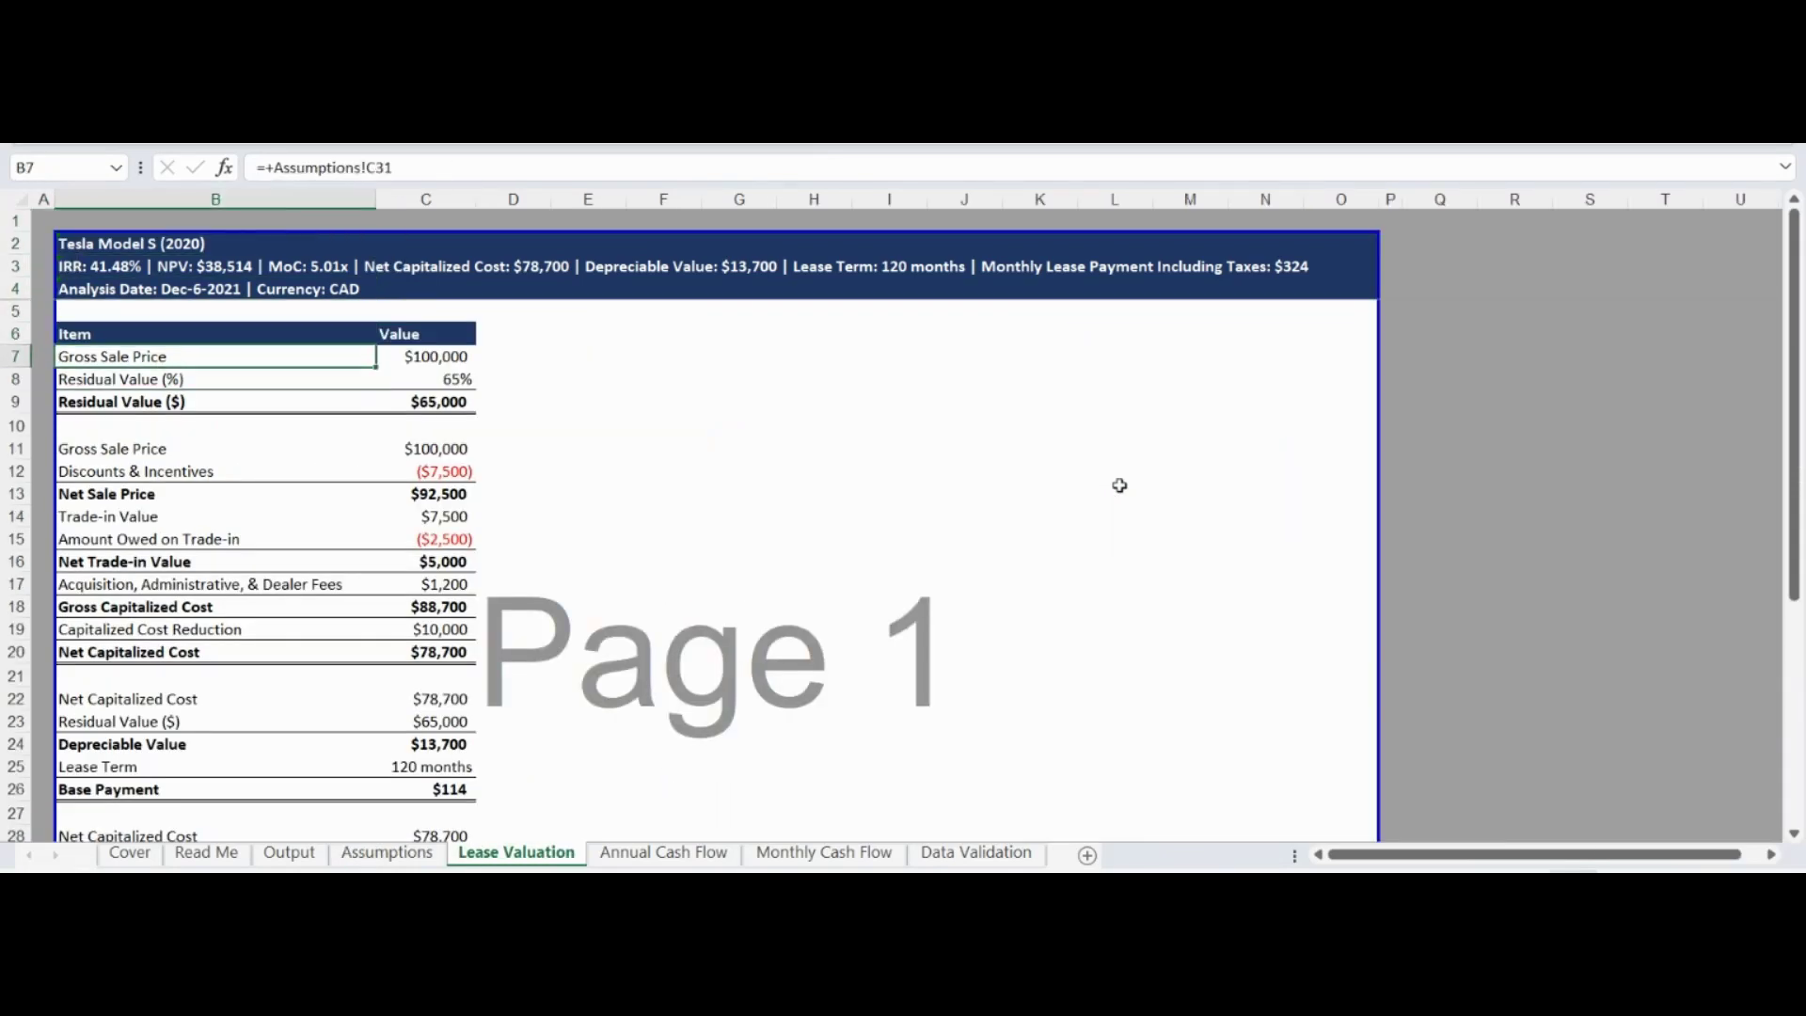
{"action": "key", "text": "Down"}
{"action": "key", "text": "Right"}
{"action": "key", "text": "Down"}
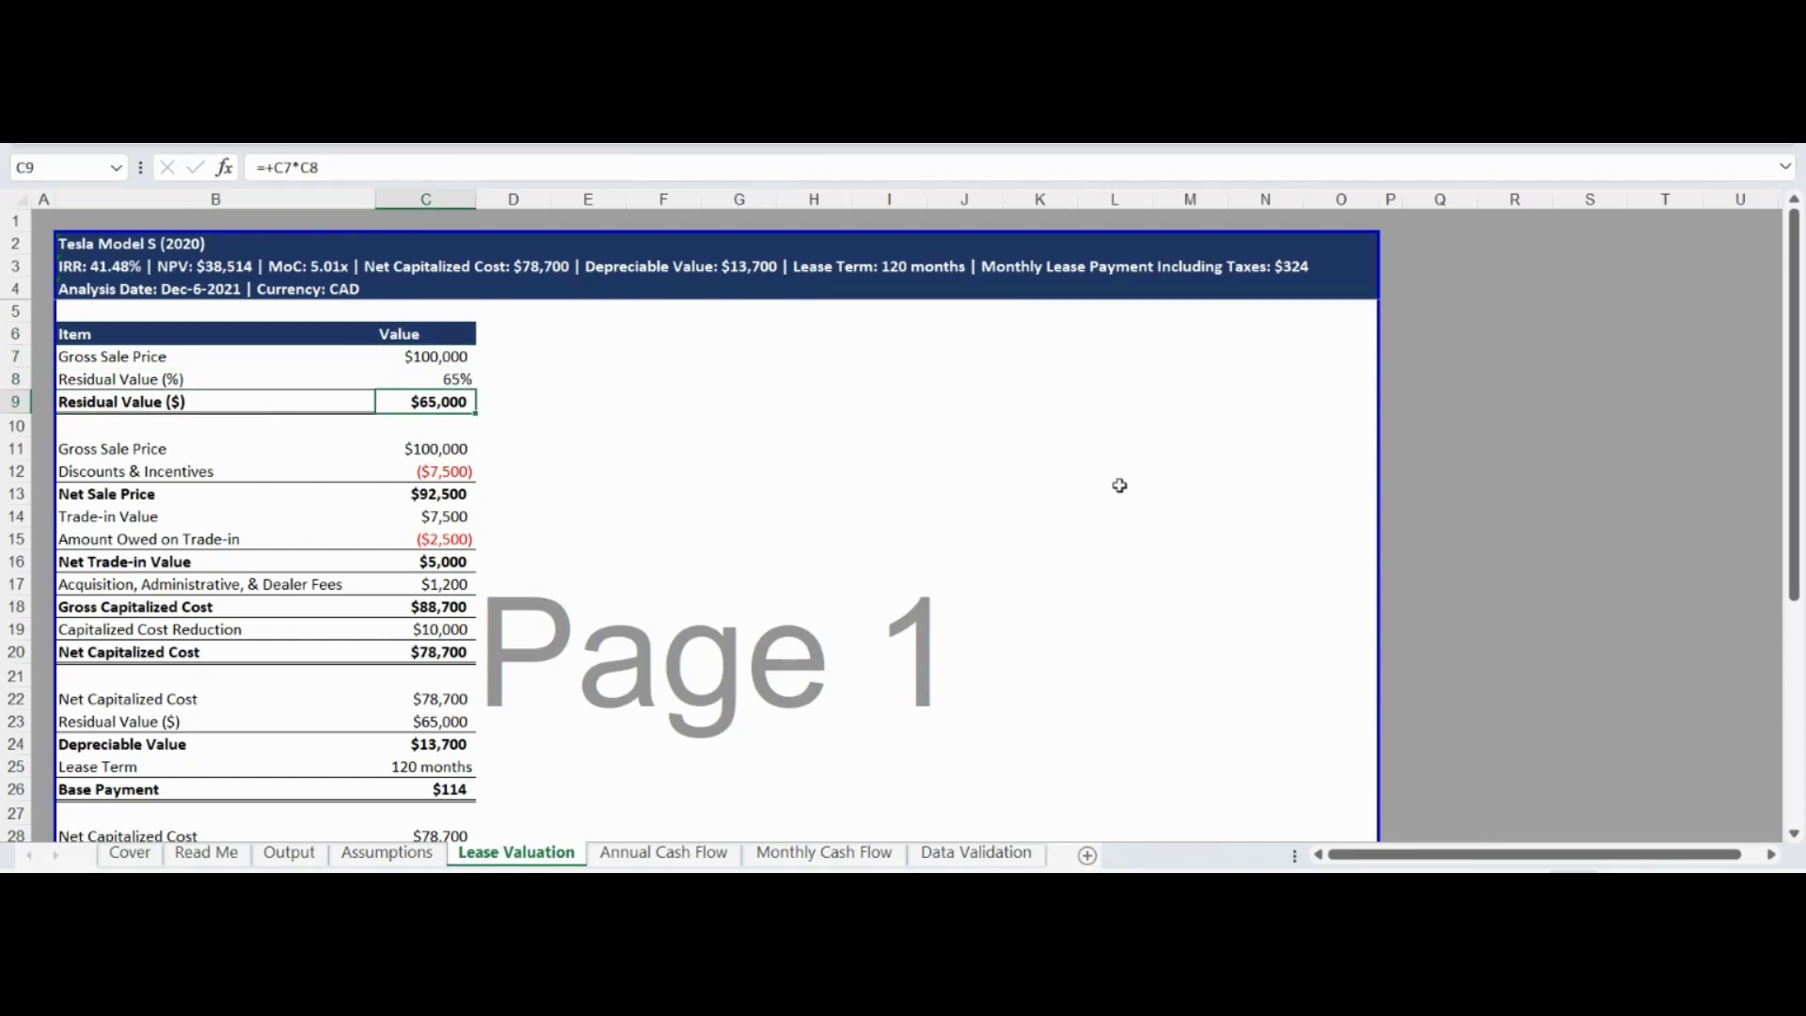
Inspect the net sale price and net trade-in value formulas on the Lease Valuation sheet.
{"action": "key", "text": "Down"}
{"action": "key", "text": "Down"}
{"action": "key", "text": "Down"}
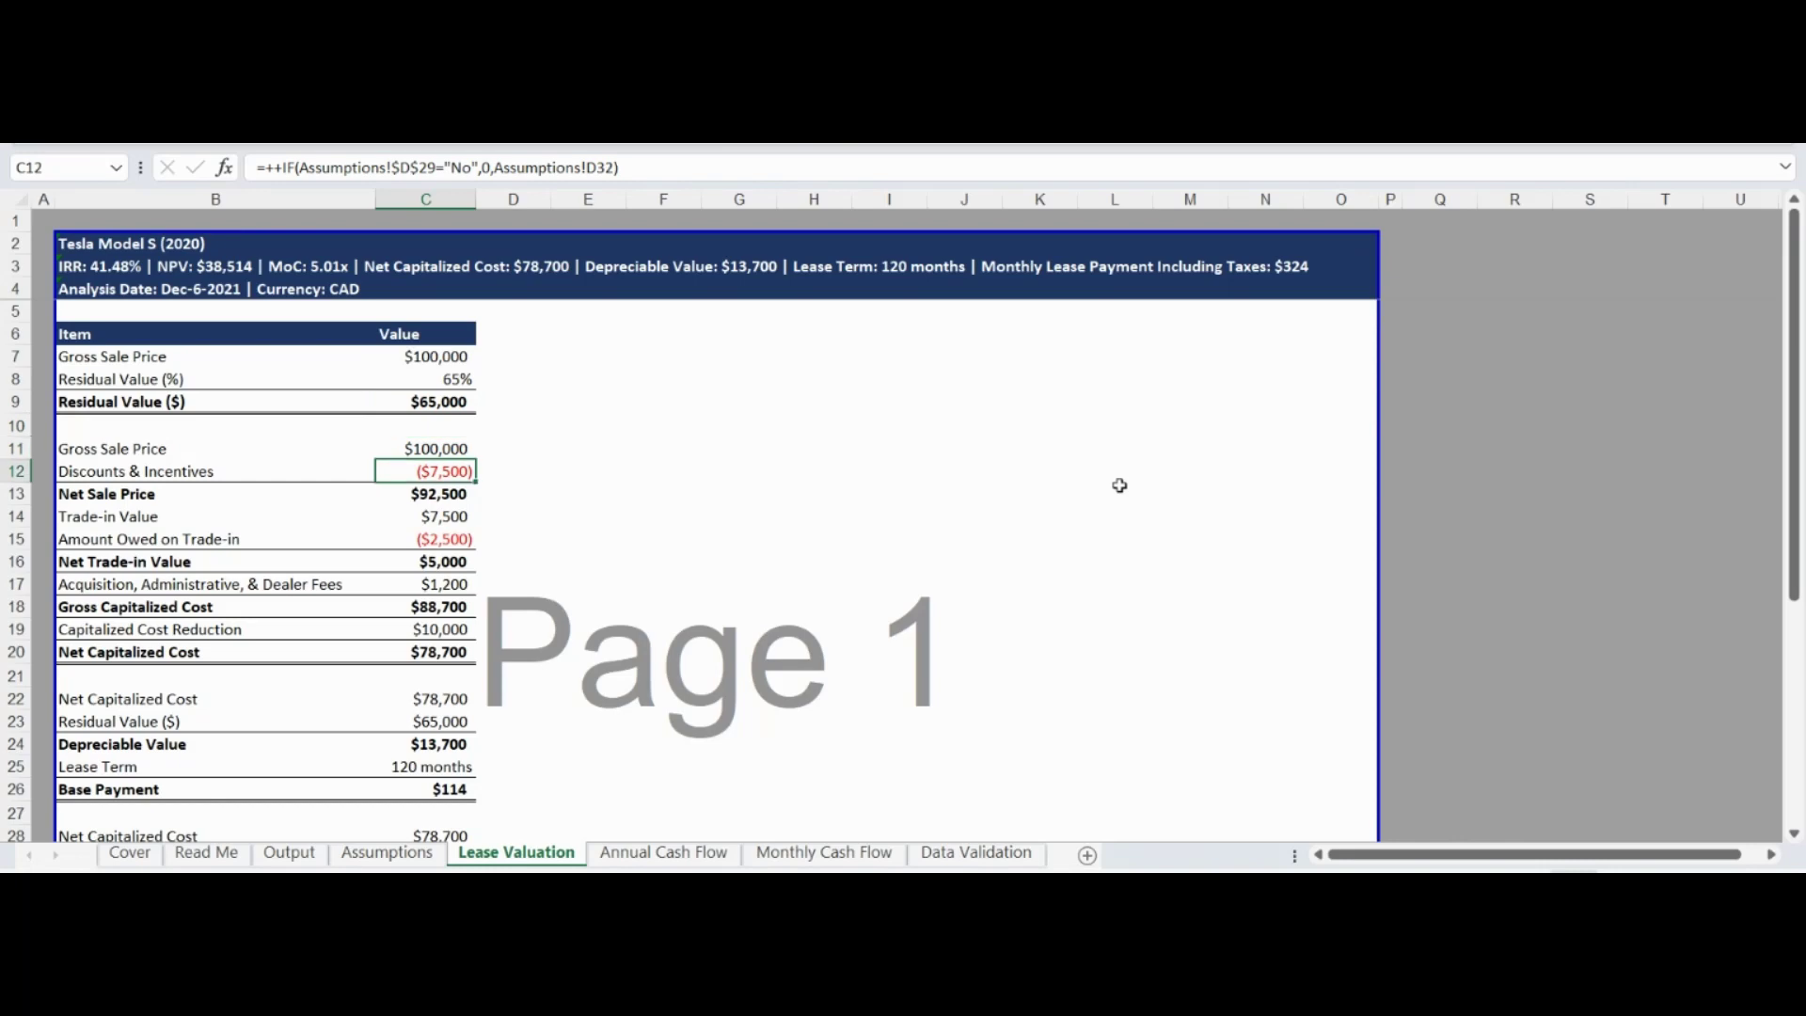
{"action": "key", "text": "Down"}
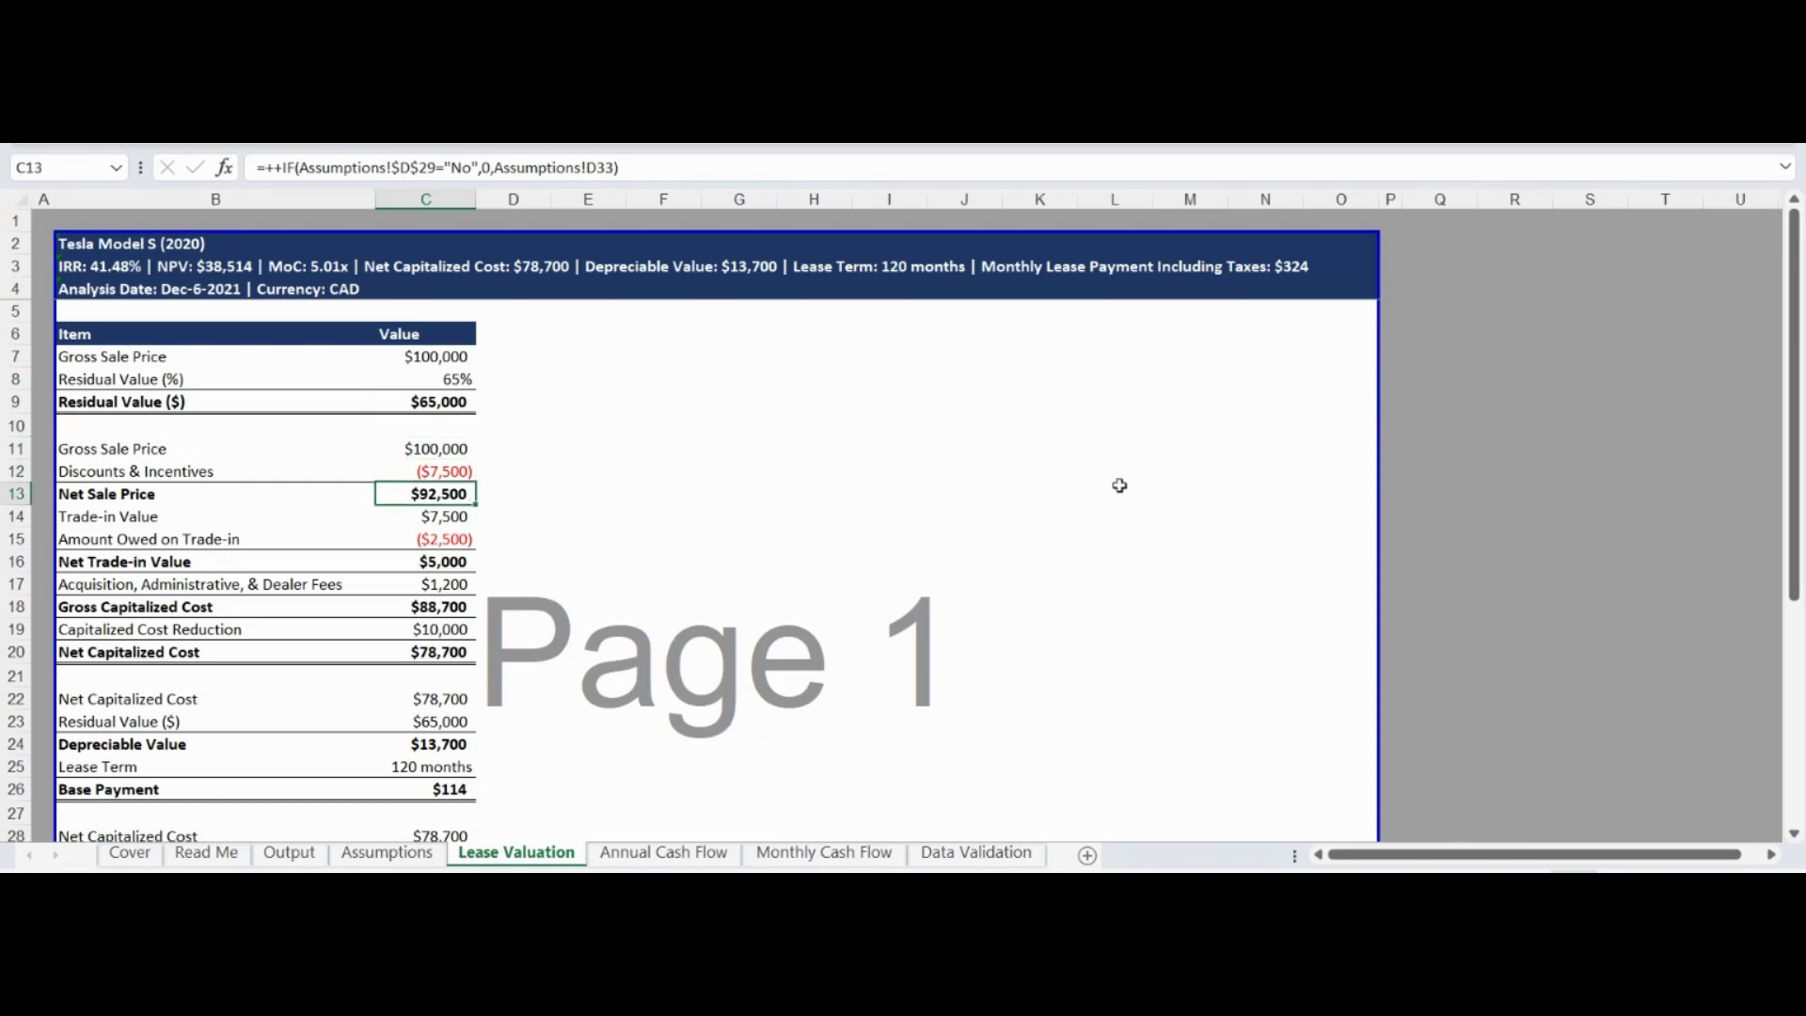
{"action": "key", "text": "Down"}
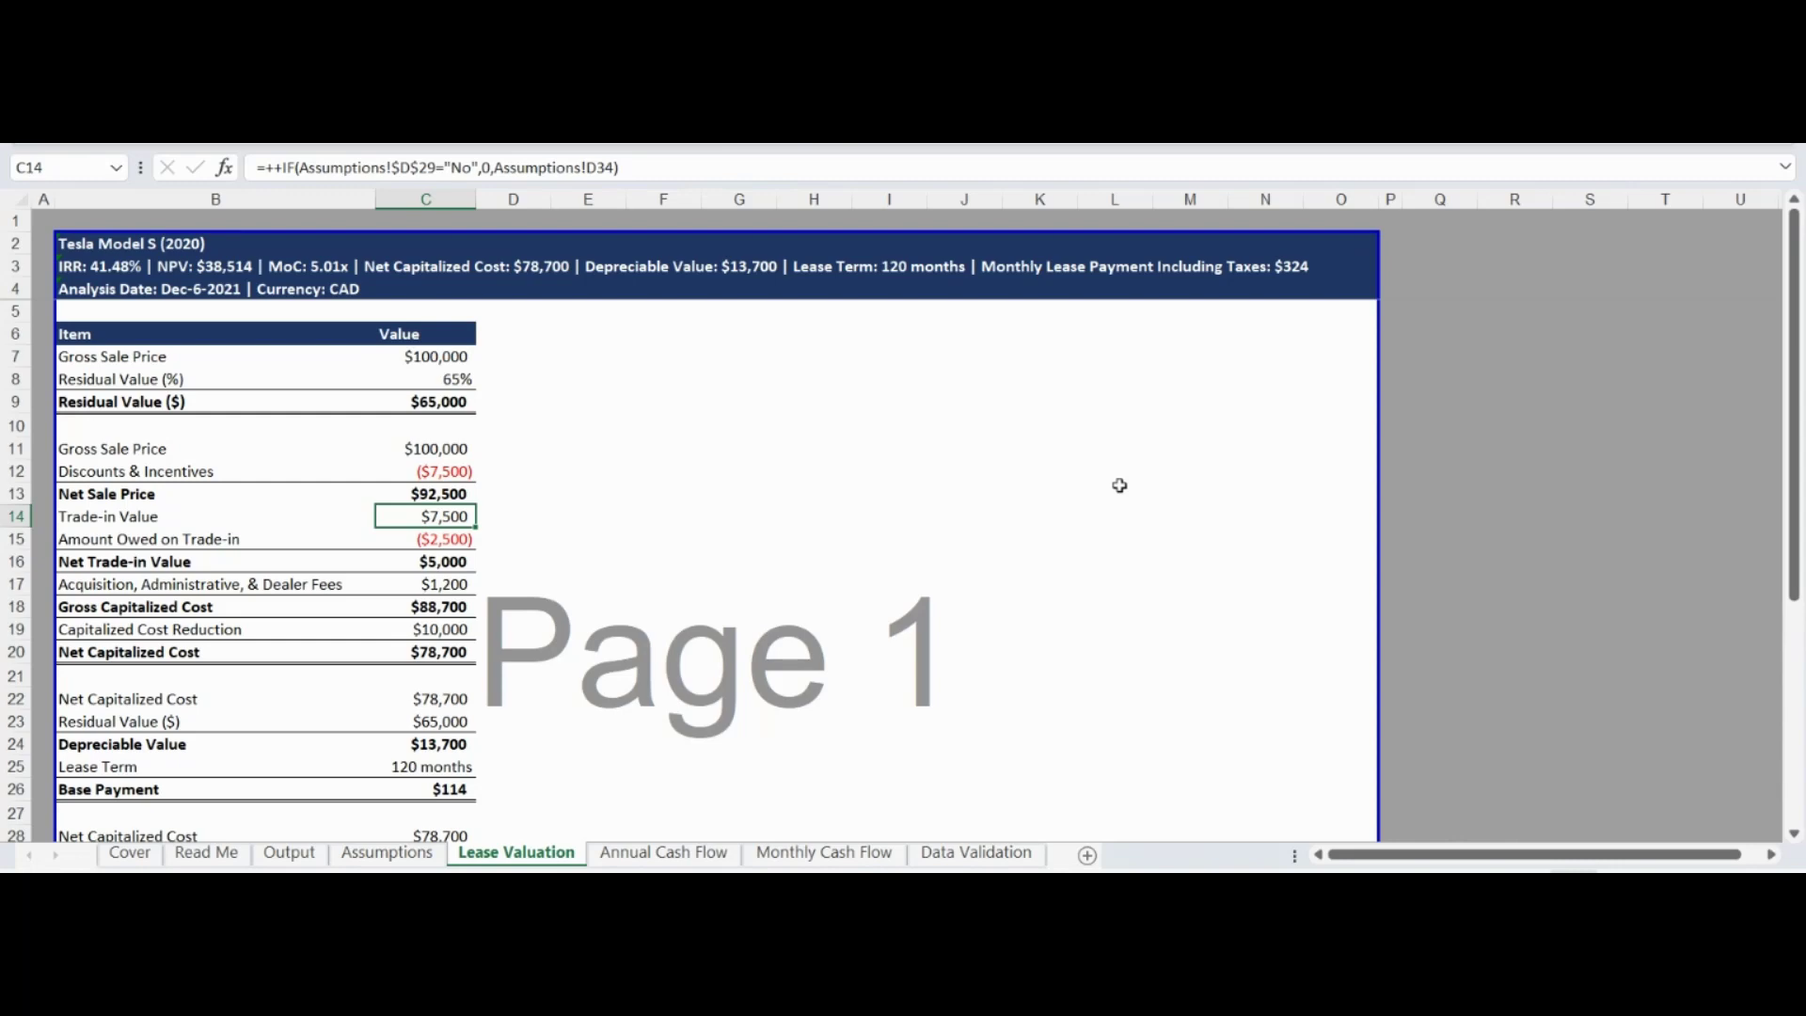
{"action": "key", "text": "Down"}
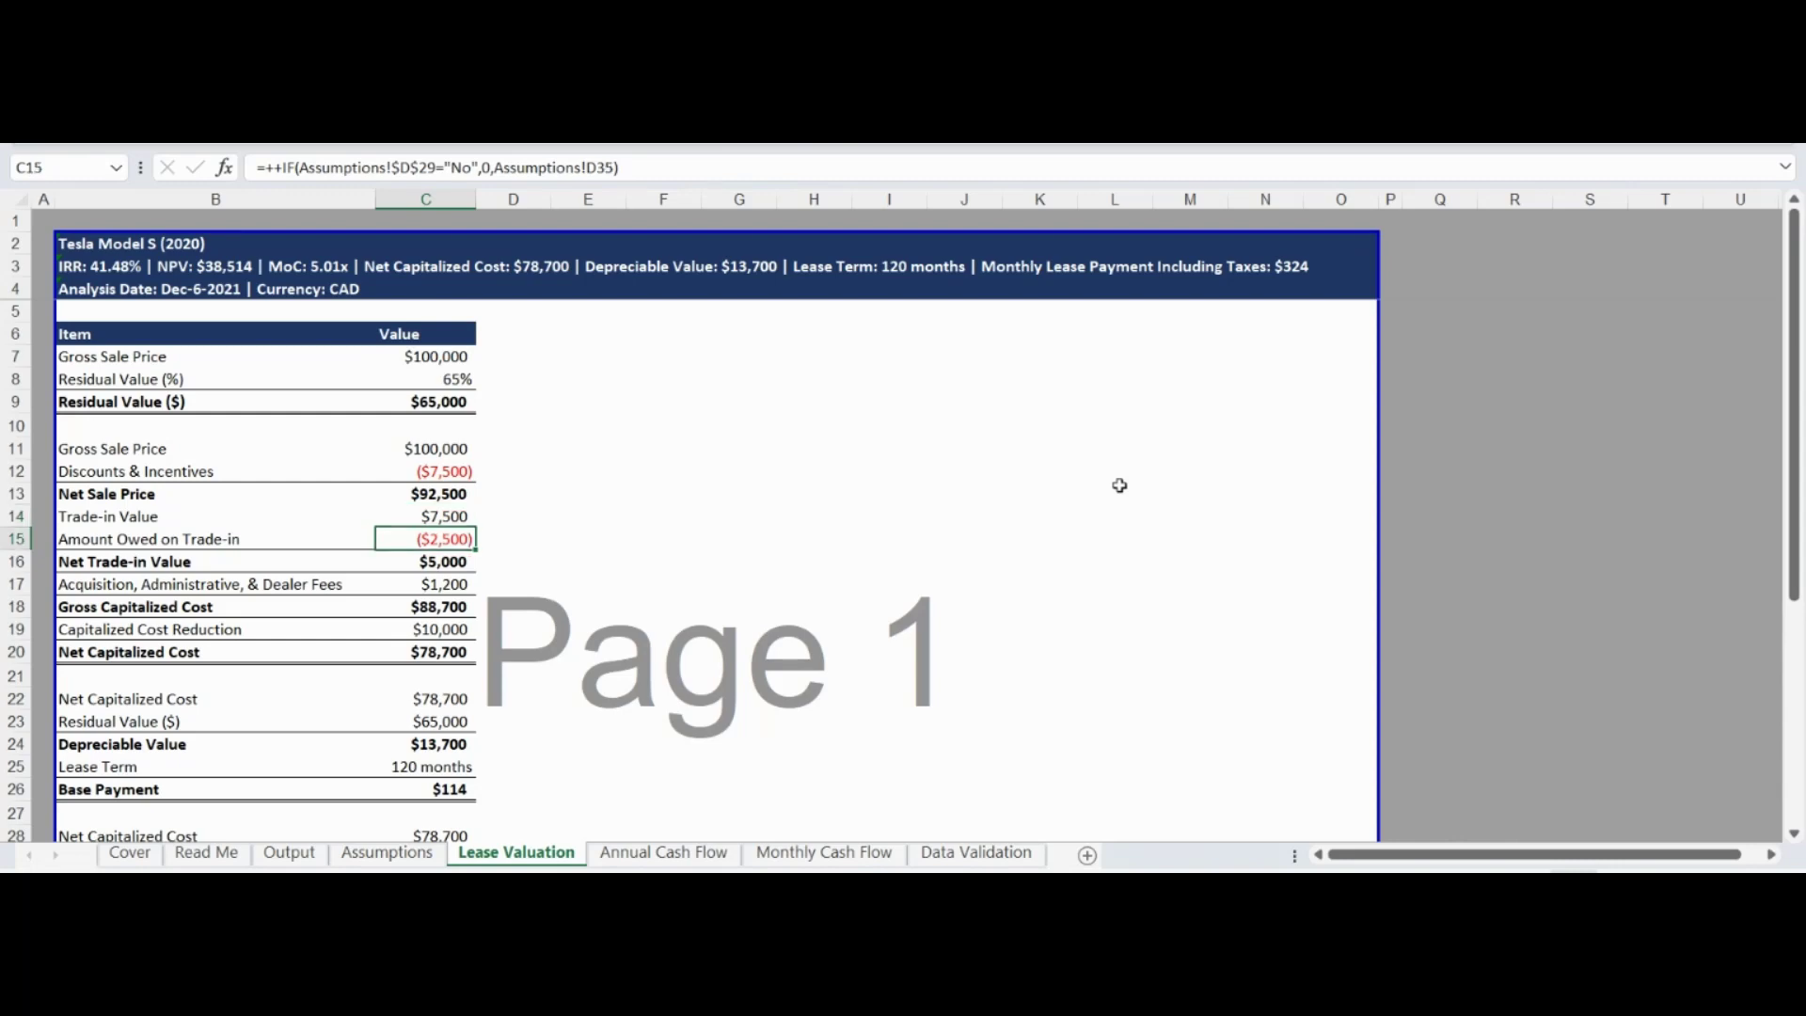
{"action": "key", "text": "Down"}
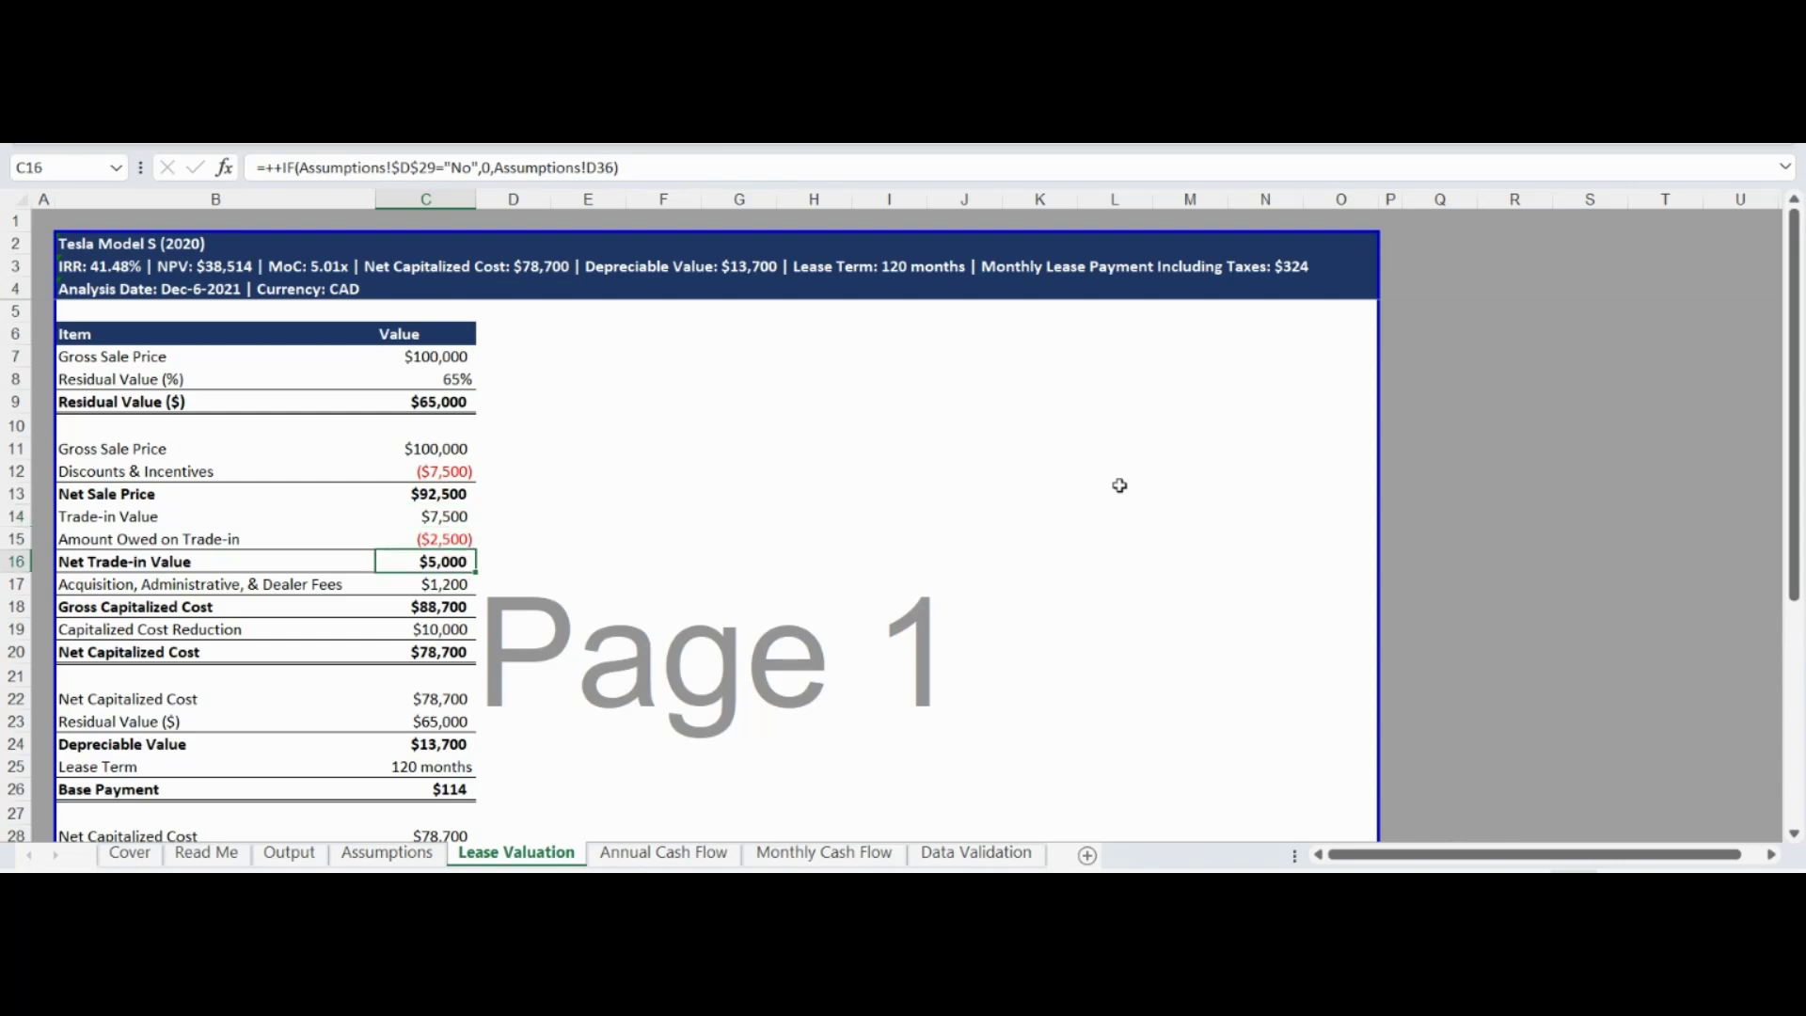
{"action": "key", "text": "Page_Down"}
Go to the Monthly Cash Flow sheet and inspect the Leasing Season formulas for the first months.
{"action": "key", "text": "ctrl+Page_Down"}
{"action": "key", "text": "ctrl+Page_Down"}
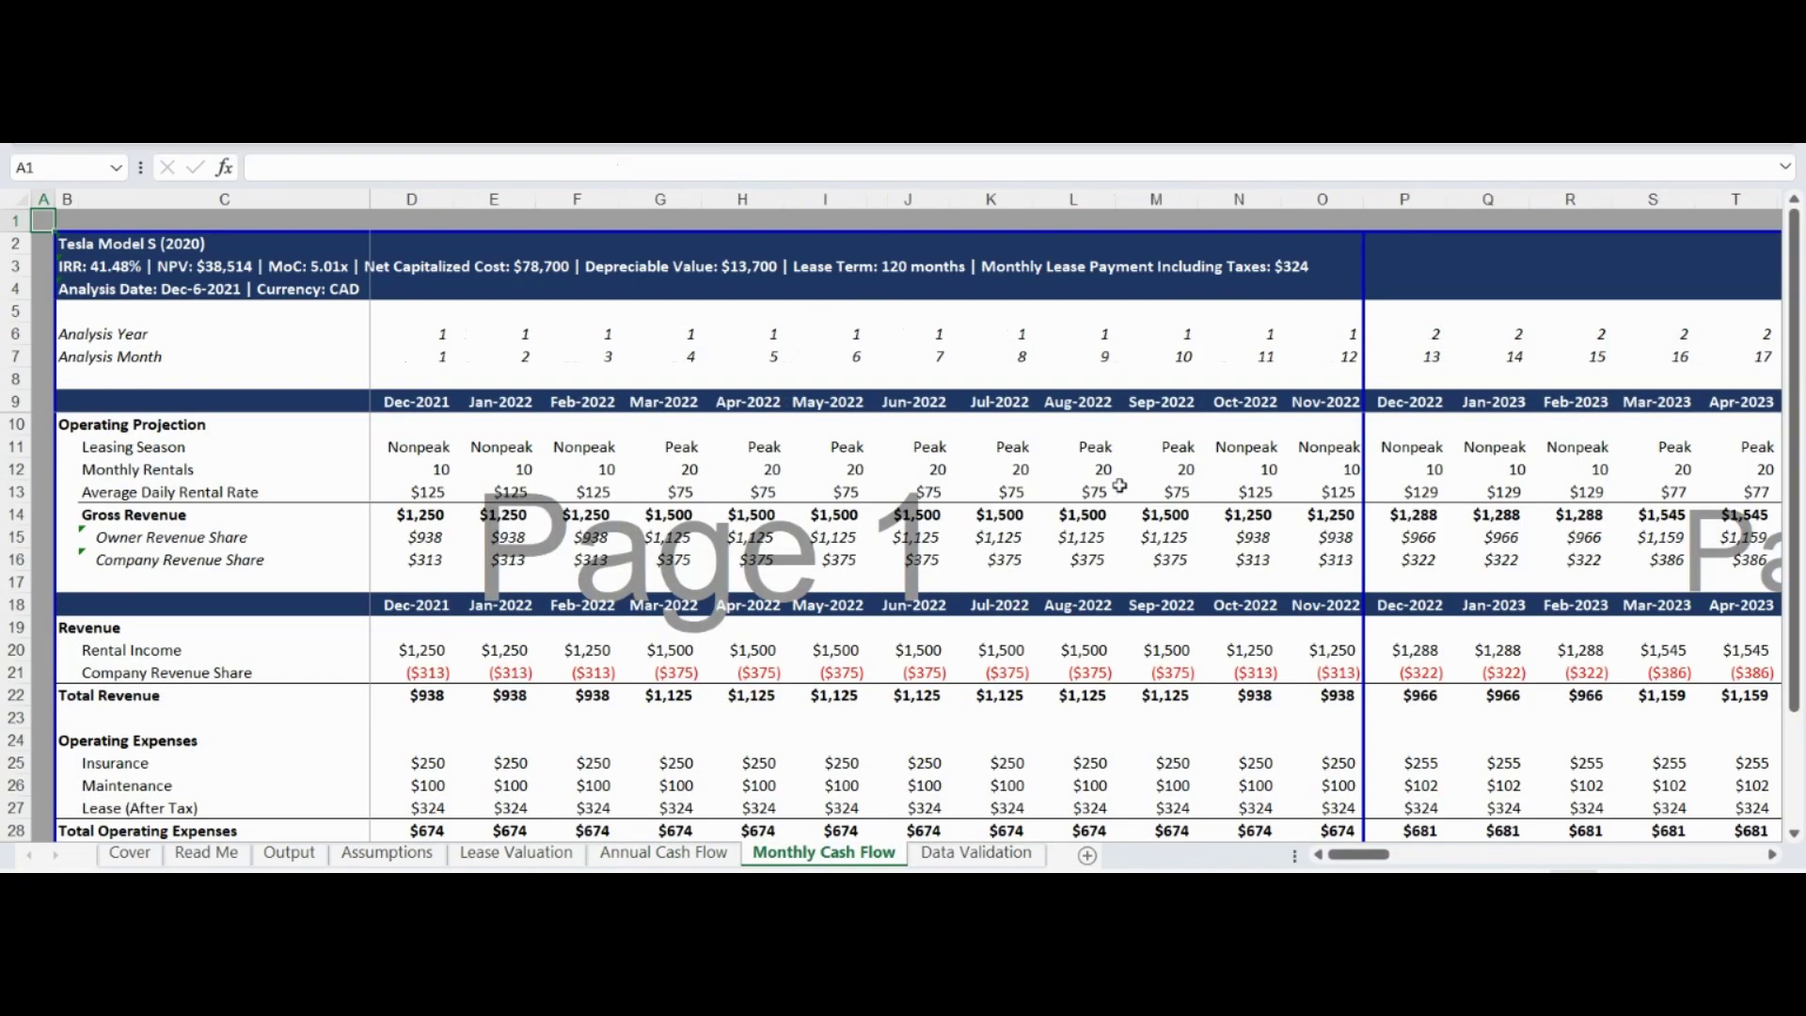
{"action": "key", "text": "Right"}
{"action": "key", "text": "Right"}
{"action": "key", "text": "Down"}
{"action": "key", "text": "Down"}
{"action": "key", "text": "Down"}
{"action": "key", "text": "Down"}
{"action": "key", "text": "Down"}
{"action": "key", "text": "Down"}
{"action": "key", "text": "Down"}
{"action": "key", "text": "Down"}
{"action": "key", "text": "Down"}
{"action": "key", "text": "Down"}
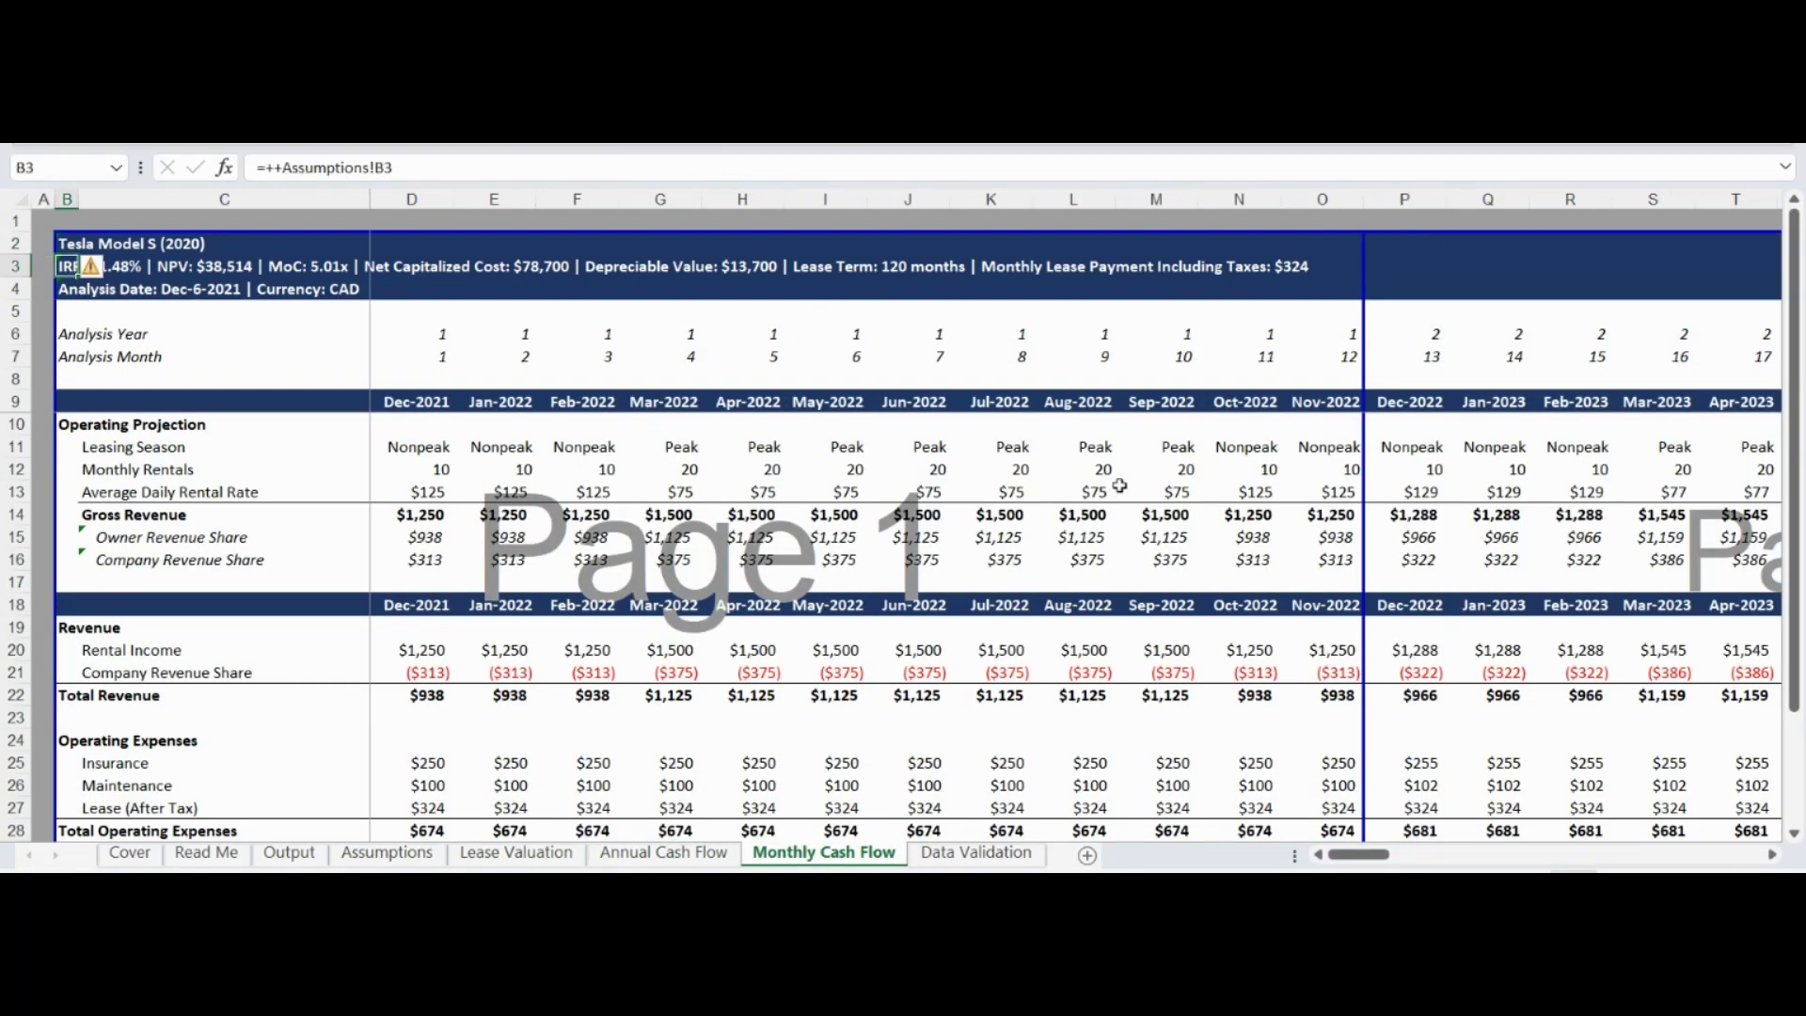
{"action": "key", "text": "Right"}
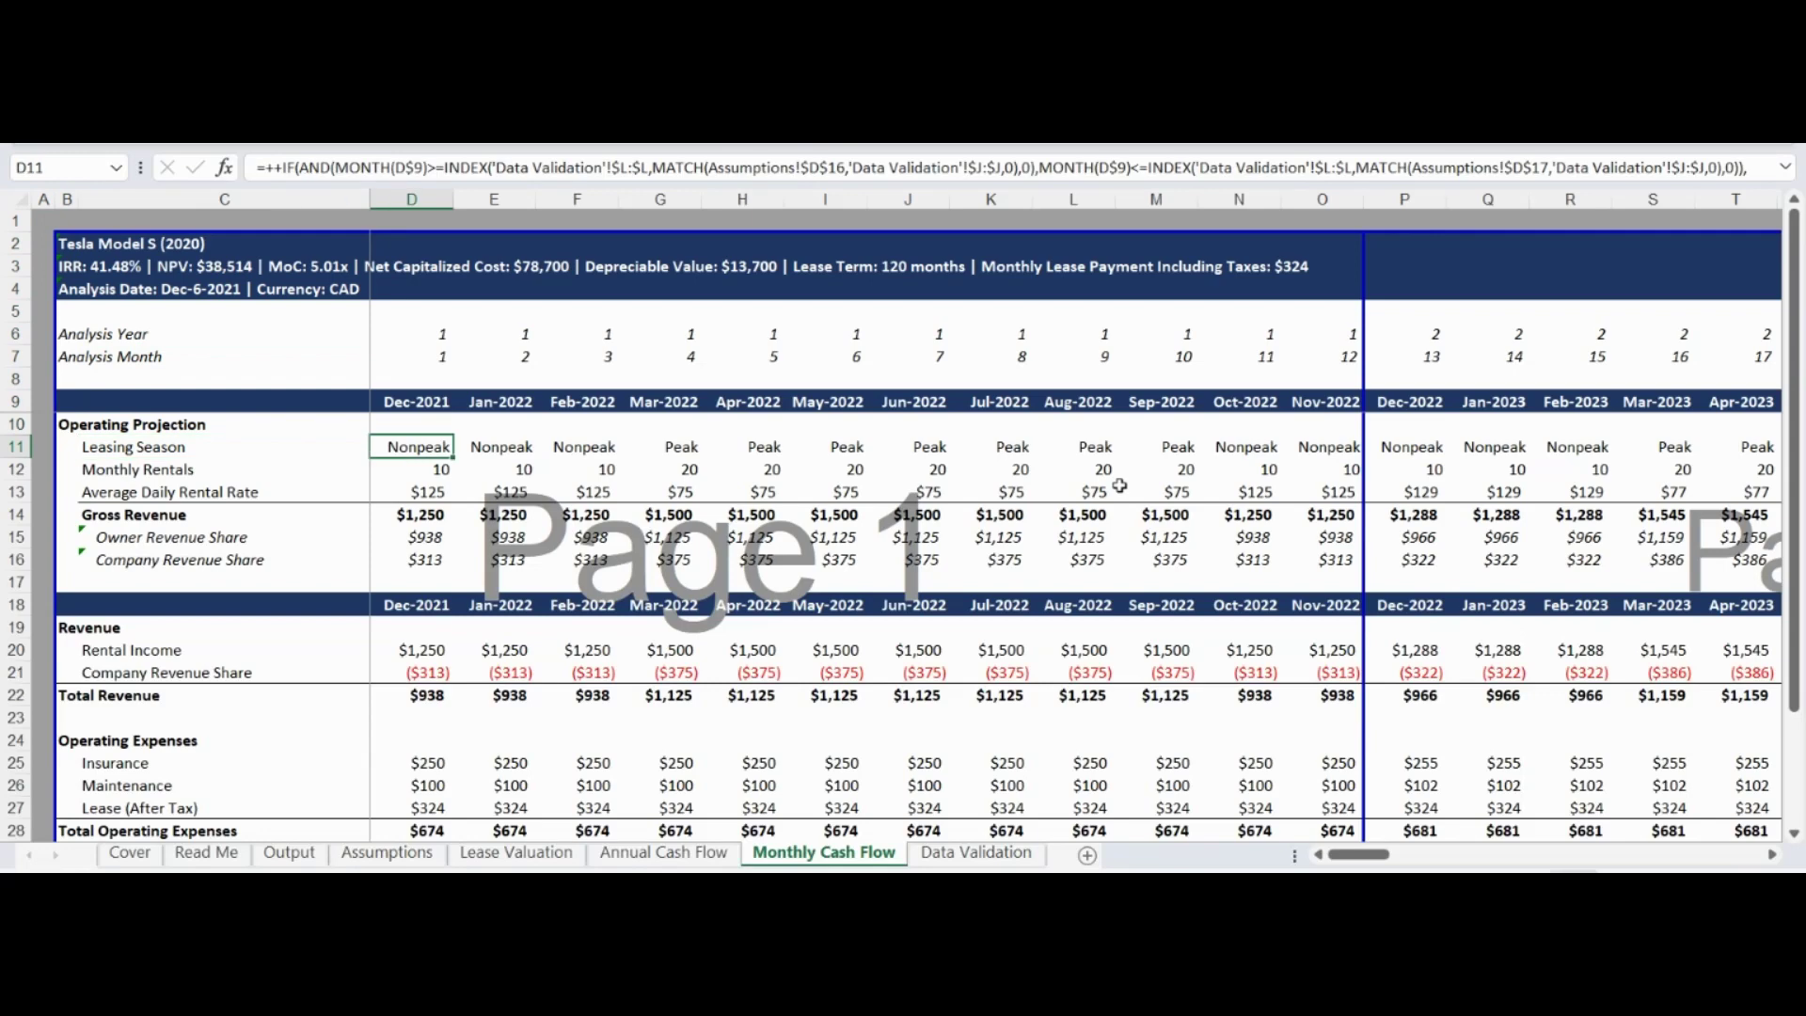
{"action": "key", "text": "Right"}
{"action": "key", "text": "Right"}
{"action": "key", "text": "Right"}
{"action": "key", "text": "Left"}
Inspect the Monthly Rentals, Average Daily Rental Rate, Gross Revenue and Owner Revenue Share formulas in the operating projection.
{"action": "key", "text": "Down"}
{"action": "key", "text": "Left"}
{"action": "key", "text": "Down"}
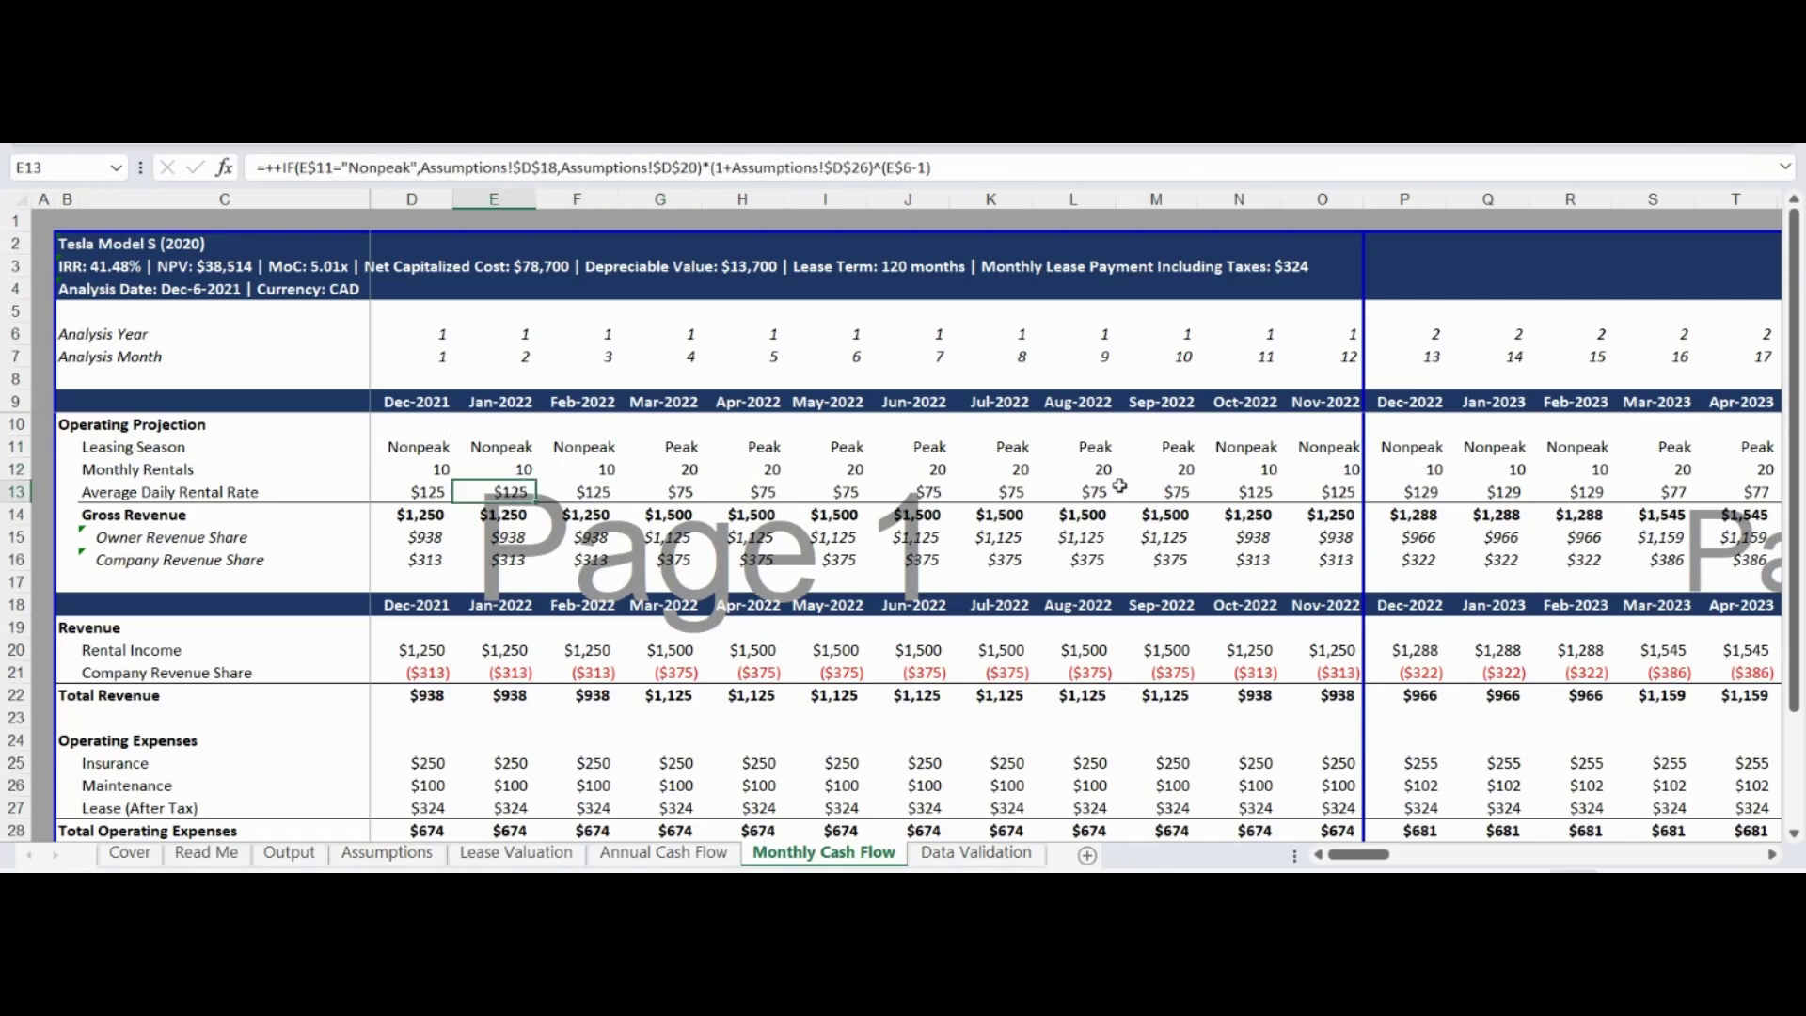
{"action": "key", "text": "Left"}
{"action": "key", "text": "Up"}
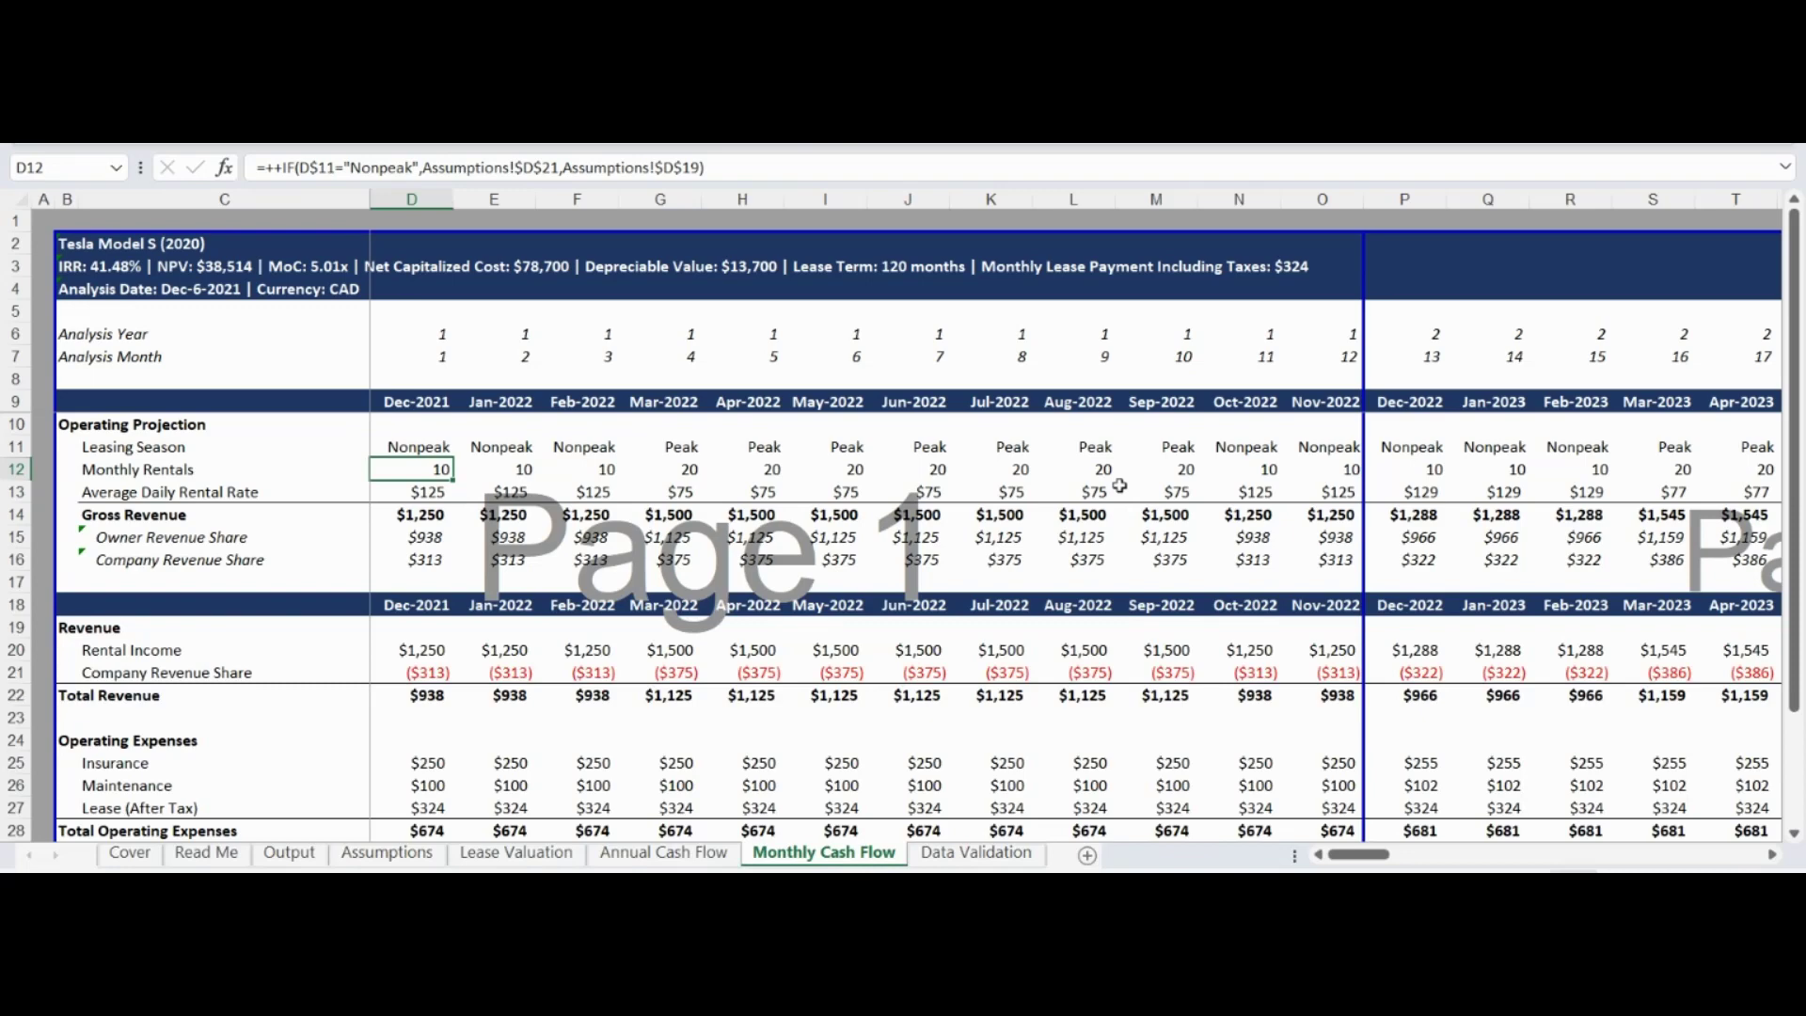
{"action": "key", "text": "Down"}
{"action": "key", "text": "Down"}
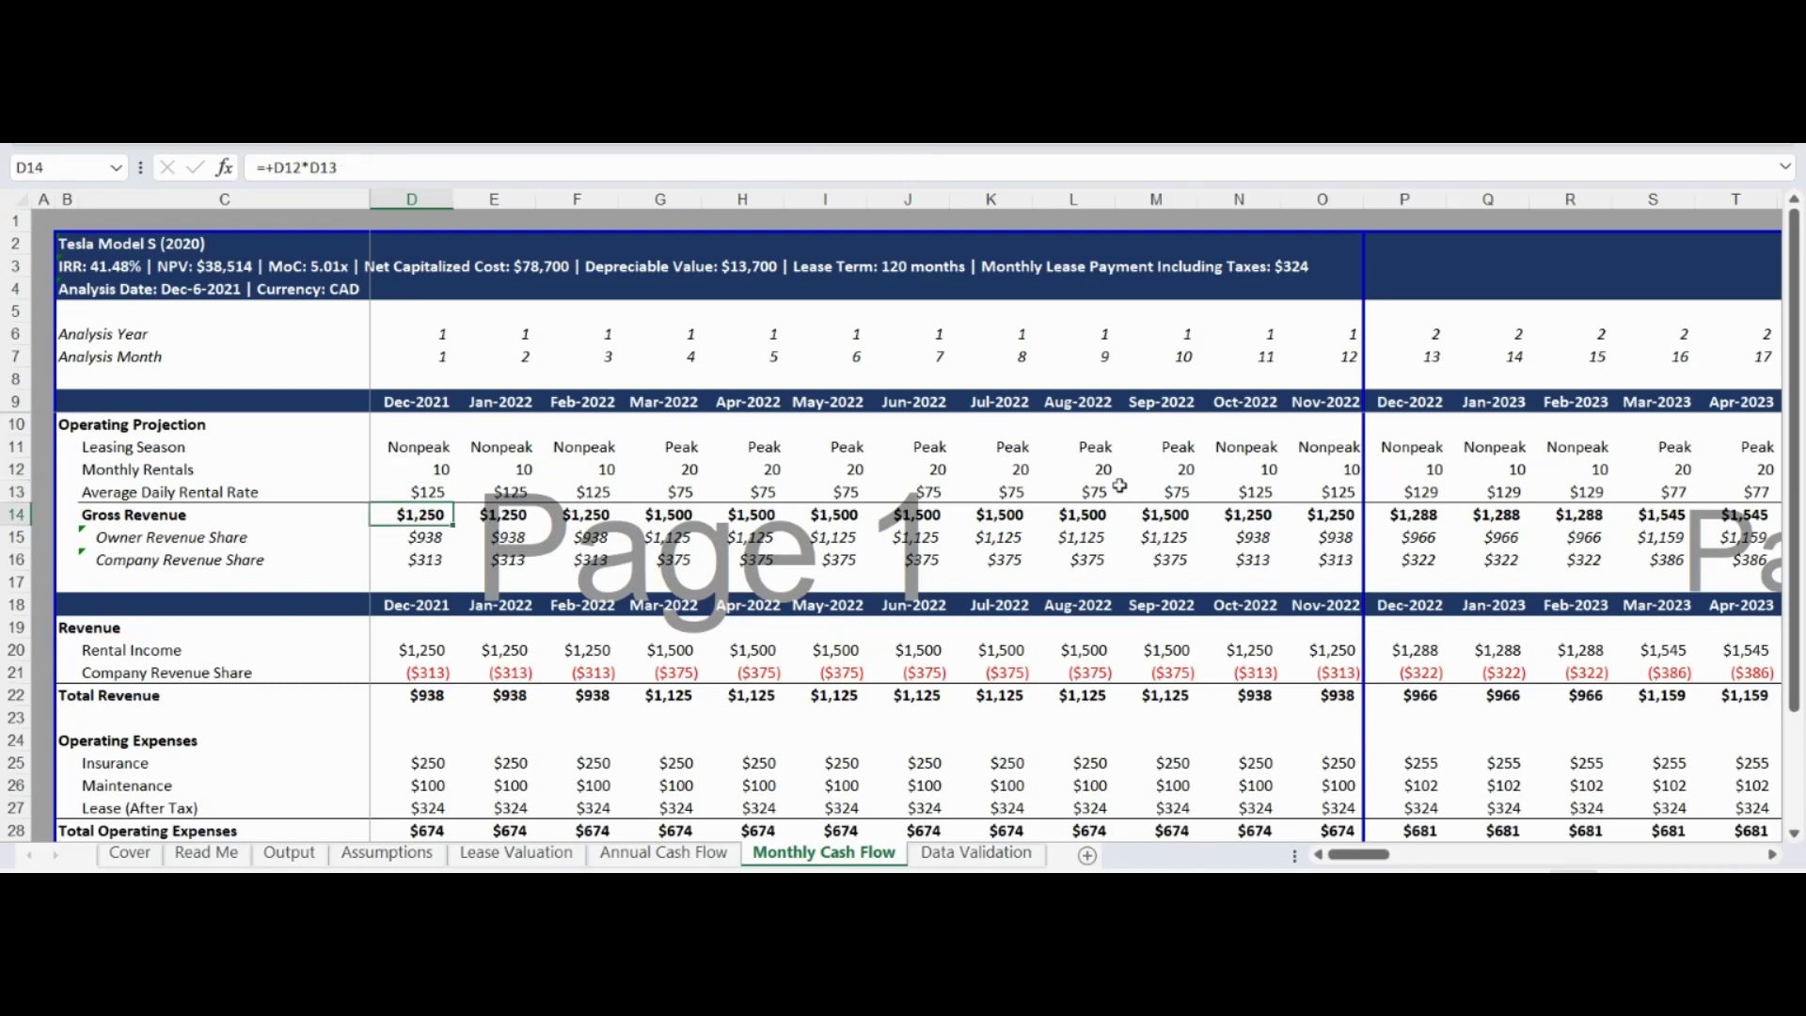
{"action": "key", "text": "Down"}
{"action": "key", "text": "Down"}
{"action": "key", "text": "Down"}
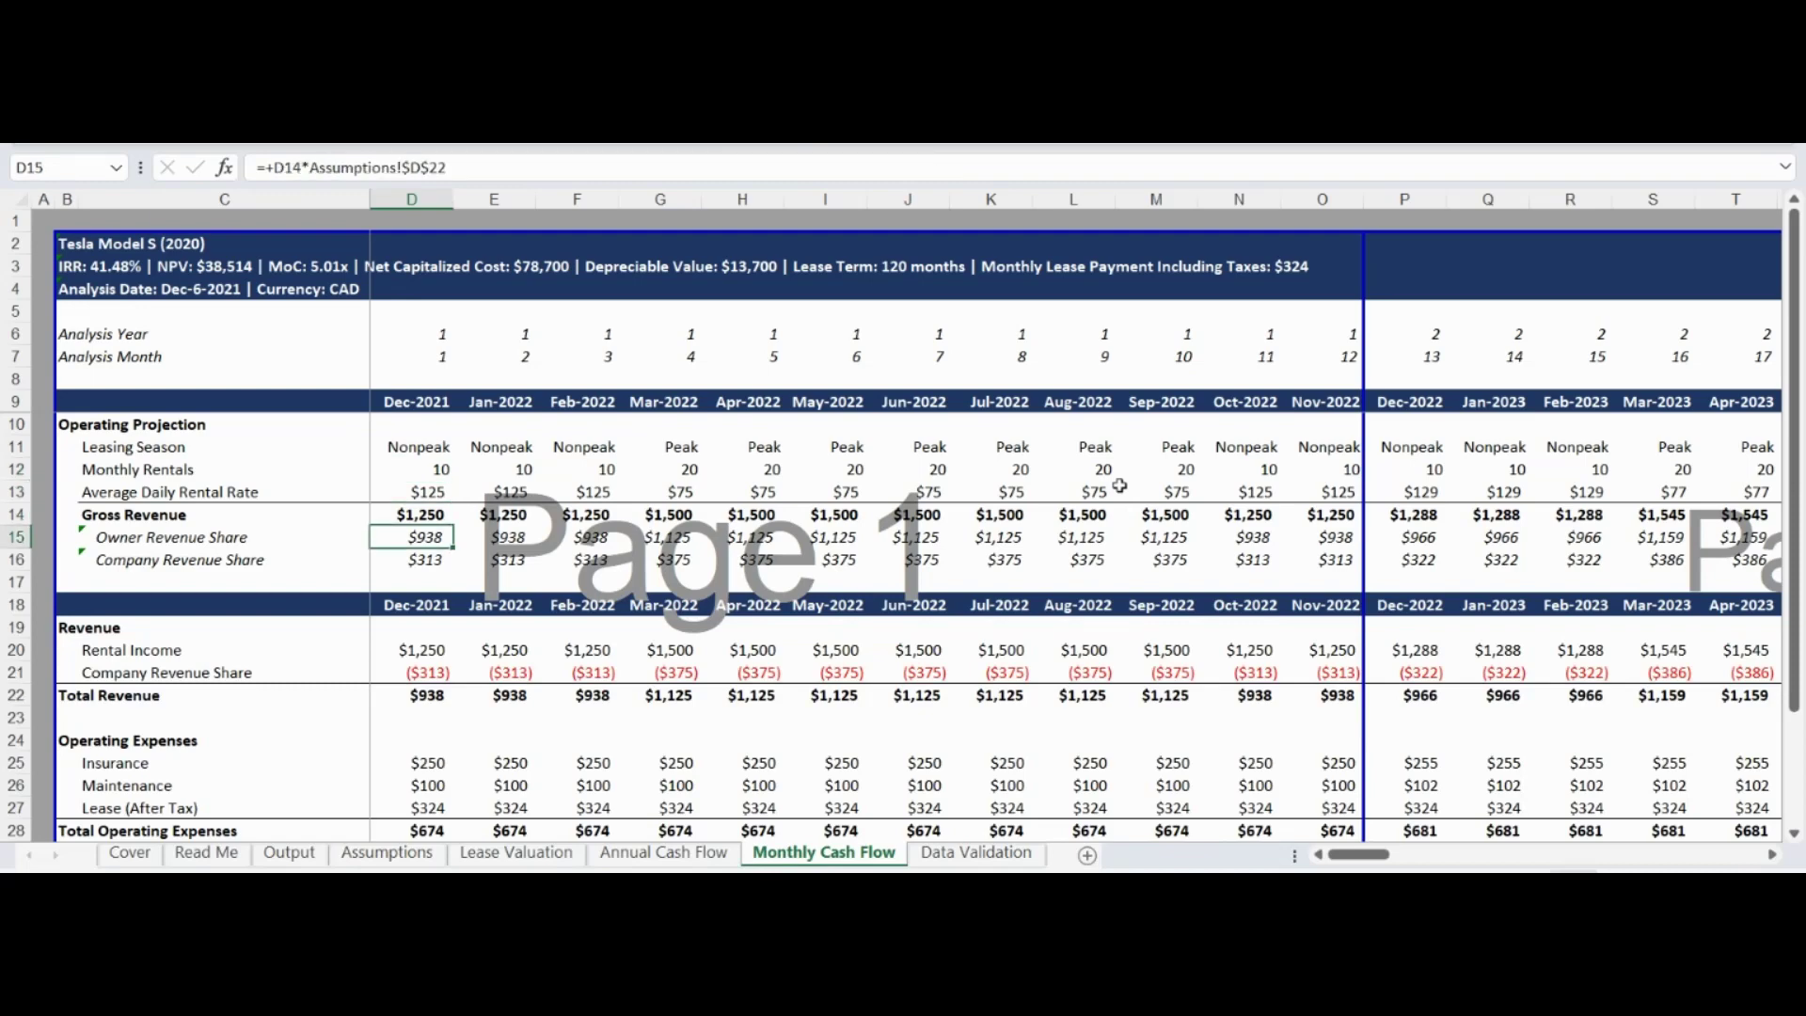
Inspect the December 2021 formulas from Rental Income through the Lease (After Tax) expense.
{"action": "key", "text": "Down"}
{"action": "key", "text": "Down"}
{"action": "key", "text": "Down"}
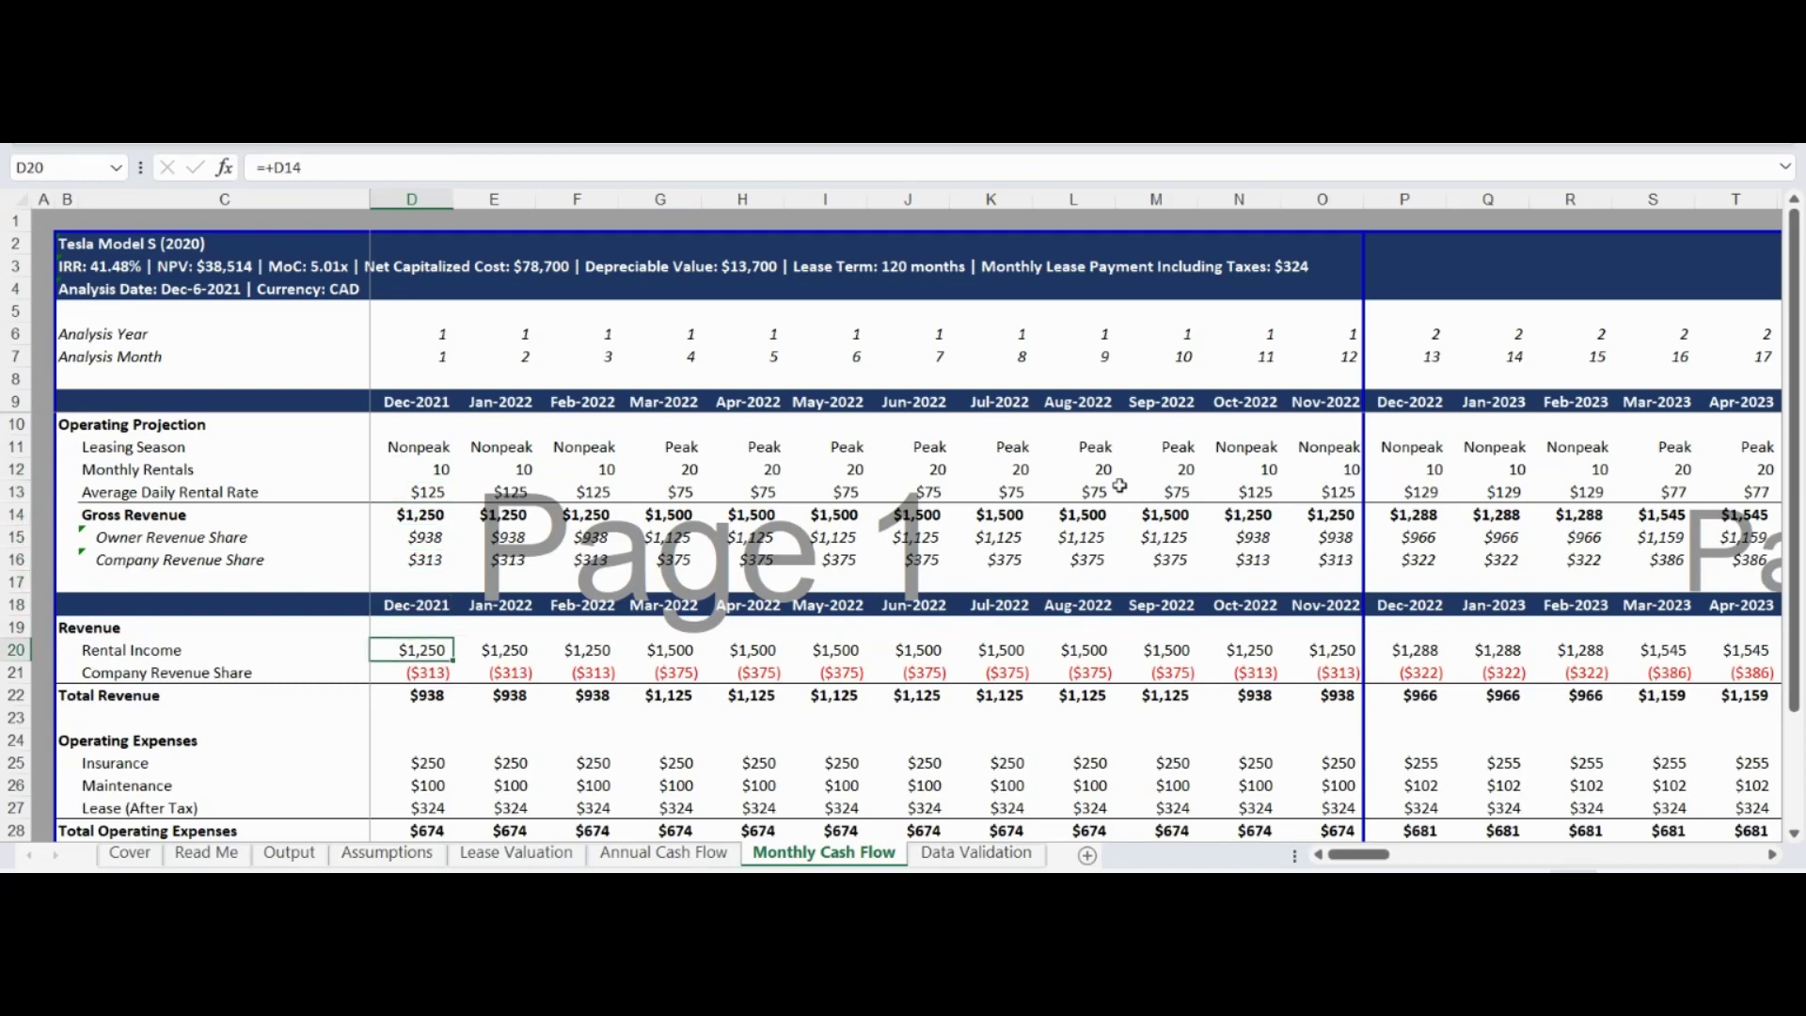
{"action": "key", "text": "Down"}
{"action": "key", "text": "Down"}
{"action": "key", "text": "Down"}
{"action": "key", "text": "Down"}
{"action": "key", "text": "Down"}
{"action": "key", "text": "Down"}
{"action": "key", "text": "Down"}
{"action": "key", "text": "Down"}
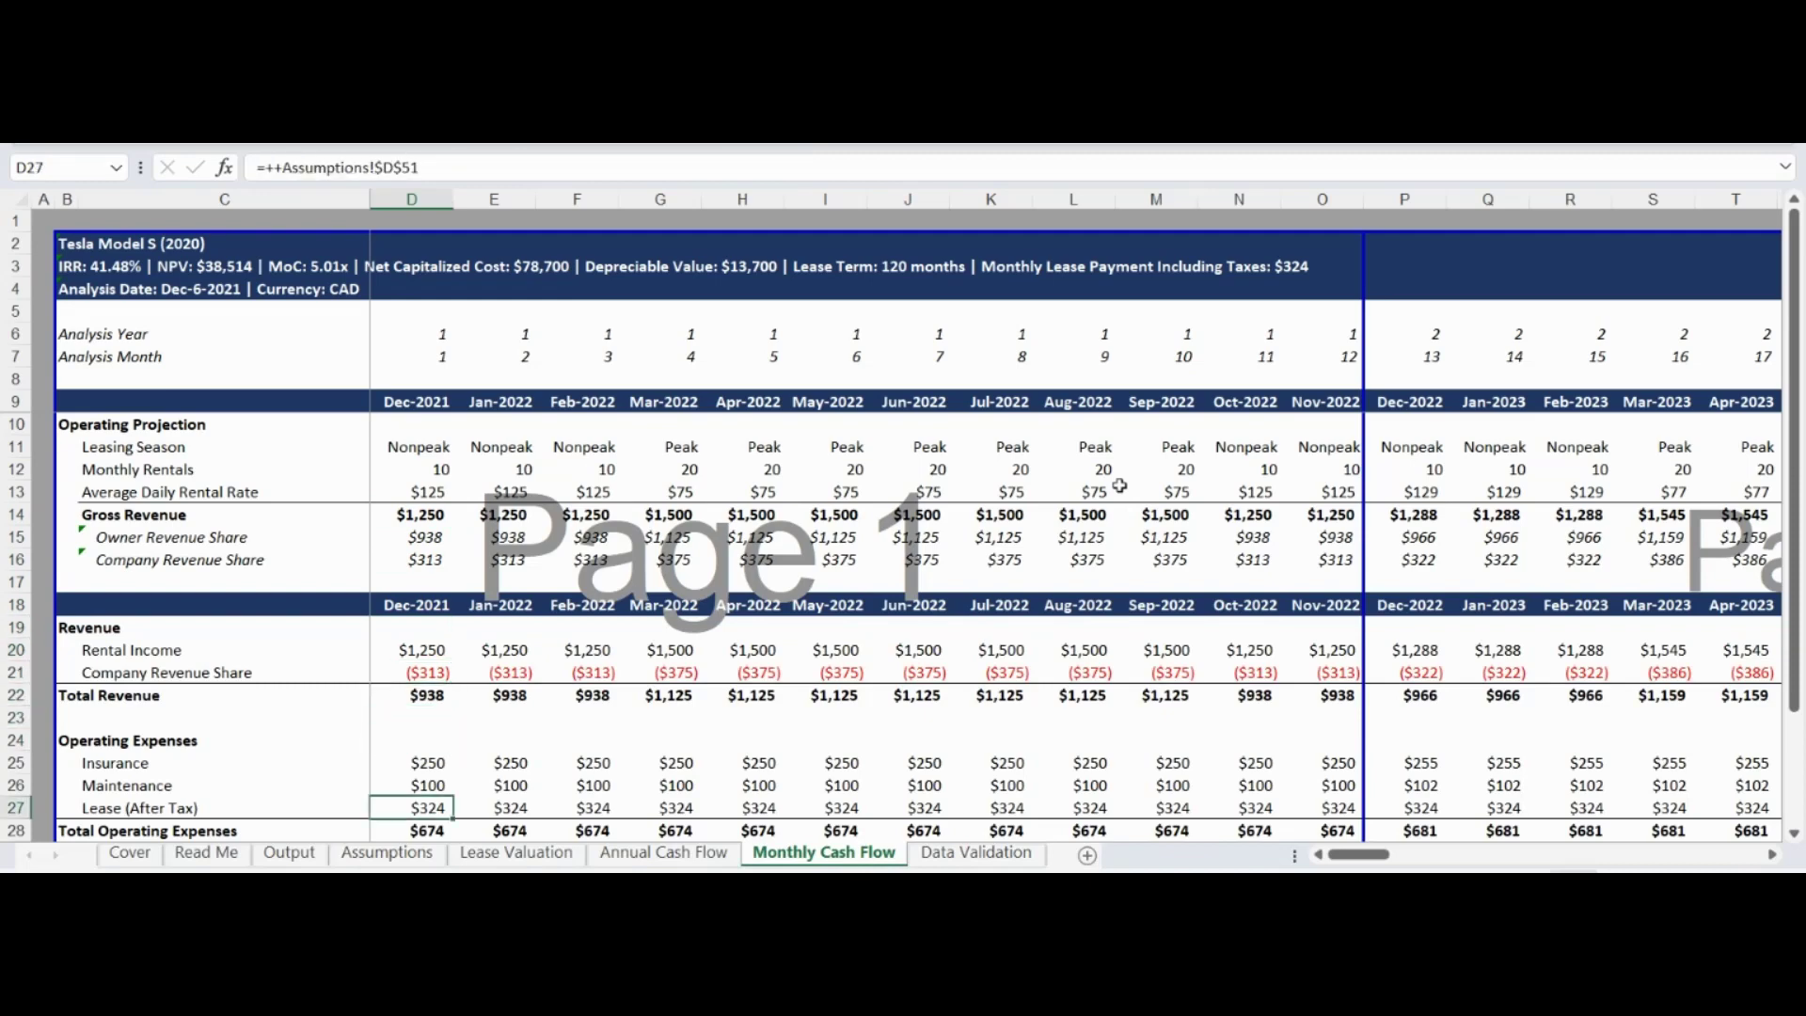
Examine the monthly revenue, operating expense and Net Operating Income (Loss) rows through the end of the sheet.
{"action": "key", "text": "Down"}
{"action": "key", "text": "Down"}
{"action": "key", "text": "Down"}
{"action": "key", "text": "Down"}
{"action": "key", "text": "Down"}
{"action": "key", "text": "Down"}
{"action": "key", "text": "Down"}
{"action": "key", "text": "Down"}
{"action": "key", "text": "Down"}
{"action": "key", "text": "Down"}
{"action": "key", "text": "Up"}
{"action": "key", "text": "Up"}
{"action": "key", "text": "Up"}
{"action": "key", "text": "Up"}
{"action": "key", "text": "Up"}
{"action": "key", "text": "Up"}
{"action": "key", "text": "Up"}
{"action": "key", "text": "Up"}
{"action": "key", "text": "Up"}
{"action": "key", "text": "Up"}
{"action": "key", "text": "Up"}
{"action": "key", "text": "Up"}
{"action": "key", "text": "Up"}
{"action": "key", "text": "Up"}
{"action": "key", "text": "Up"}
{"action": "key", "text": "Up"}
{"action": "key", "text": "Up"}
{"action": "key", "text": "Up"}
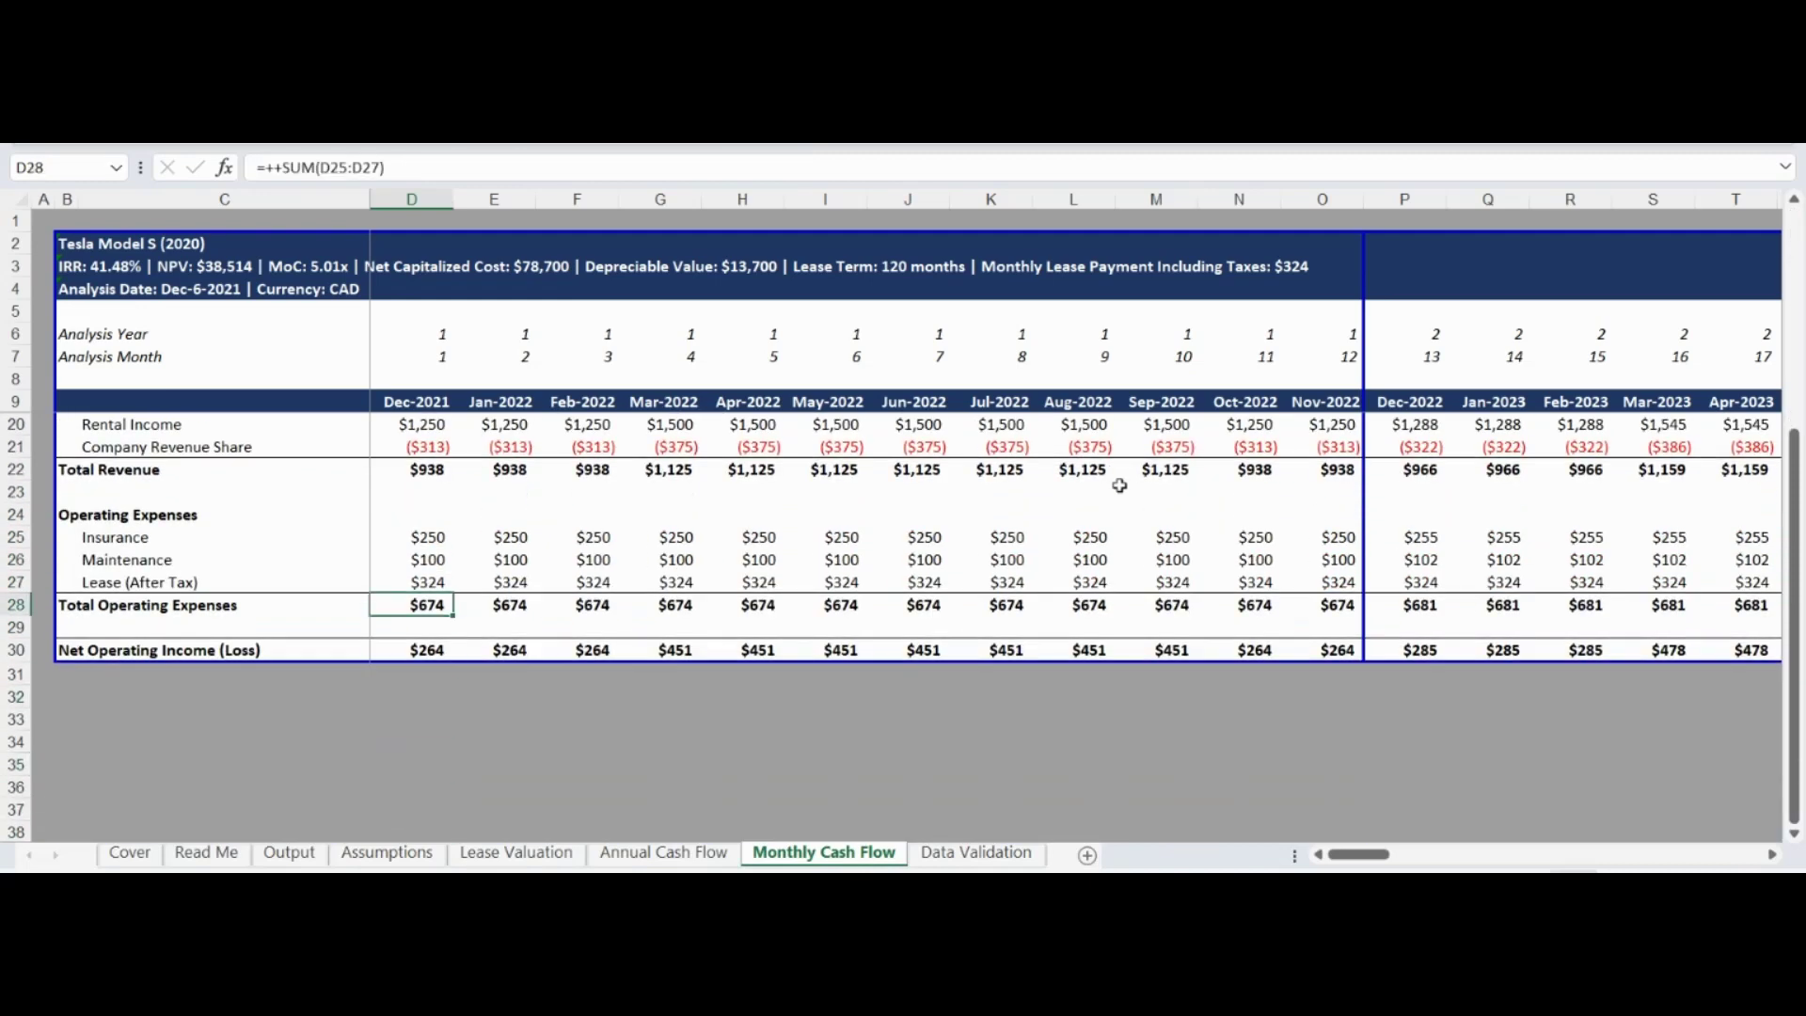
{"action": "scroll", "coordinate": [1119, 486], "scroll_direction": "up", "scroll_amount": 1}
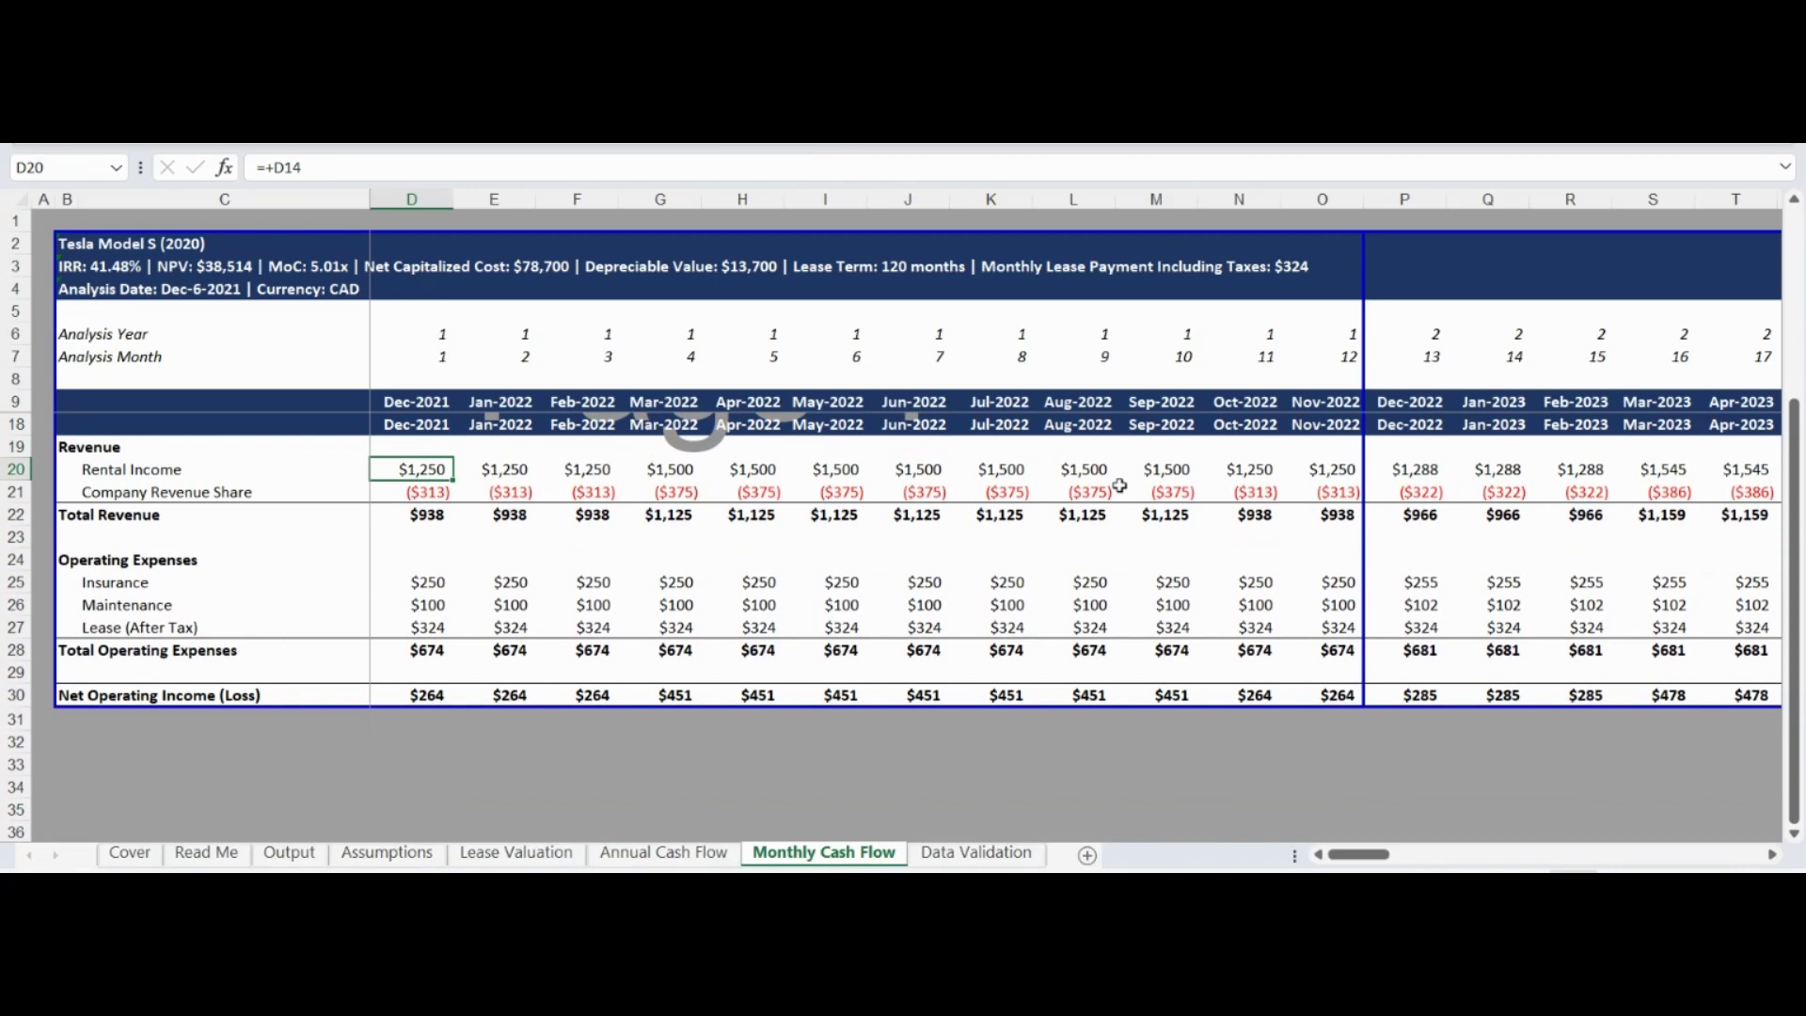
{"action": "key", "text": "Down"}
{"action": "key", "text": "Down"}
{"action": "key", "text": "Down"}
{"action": "key", "text": "Down"}
{"action": "key", "text": "Down"}
{"action": "key", "text": "Down"}
{"action": "key", "text": "Down"}
{"action": "key", "text": "Down"}
{"action": "key", "text": "Down"}
{"action": "key", "text": "Down"}
Go to the Annual Cash Flow sheet and inspect the 2021 operating projection formulas down to Company Revenue Share.
{"action": "key", "text": "ctrl+Page_Up"}
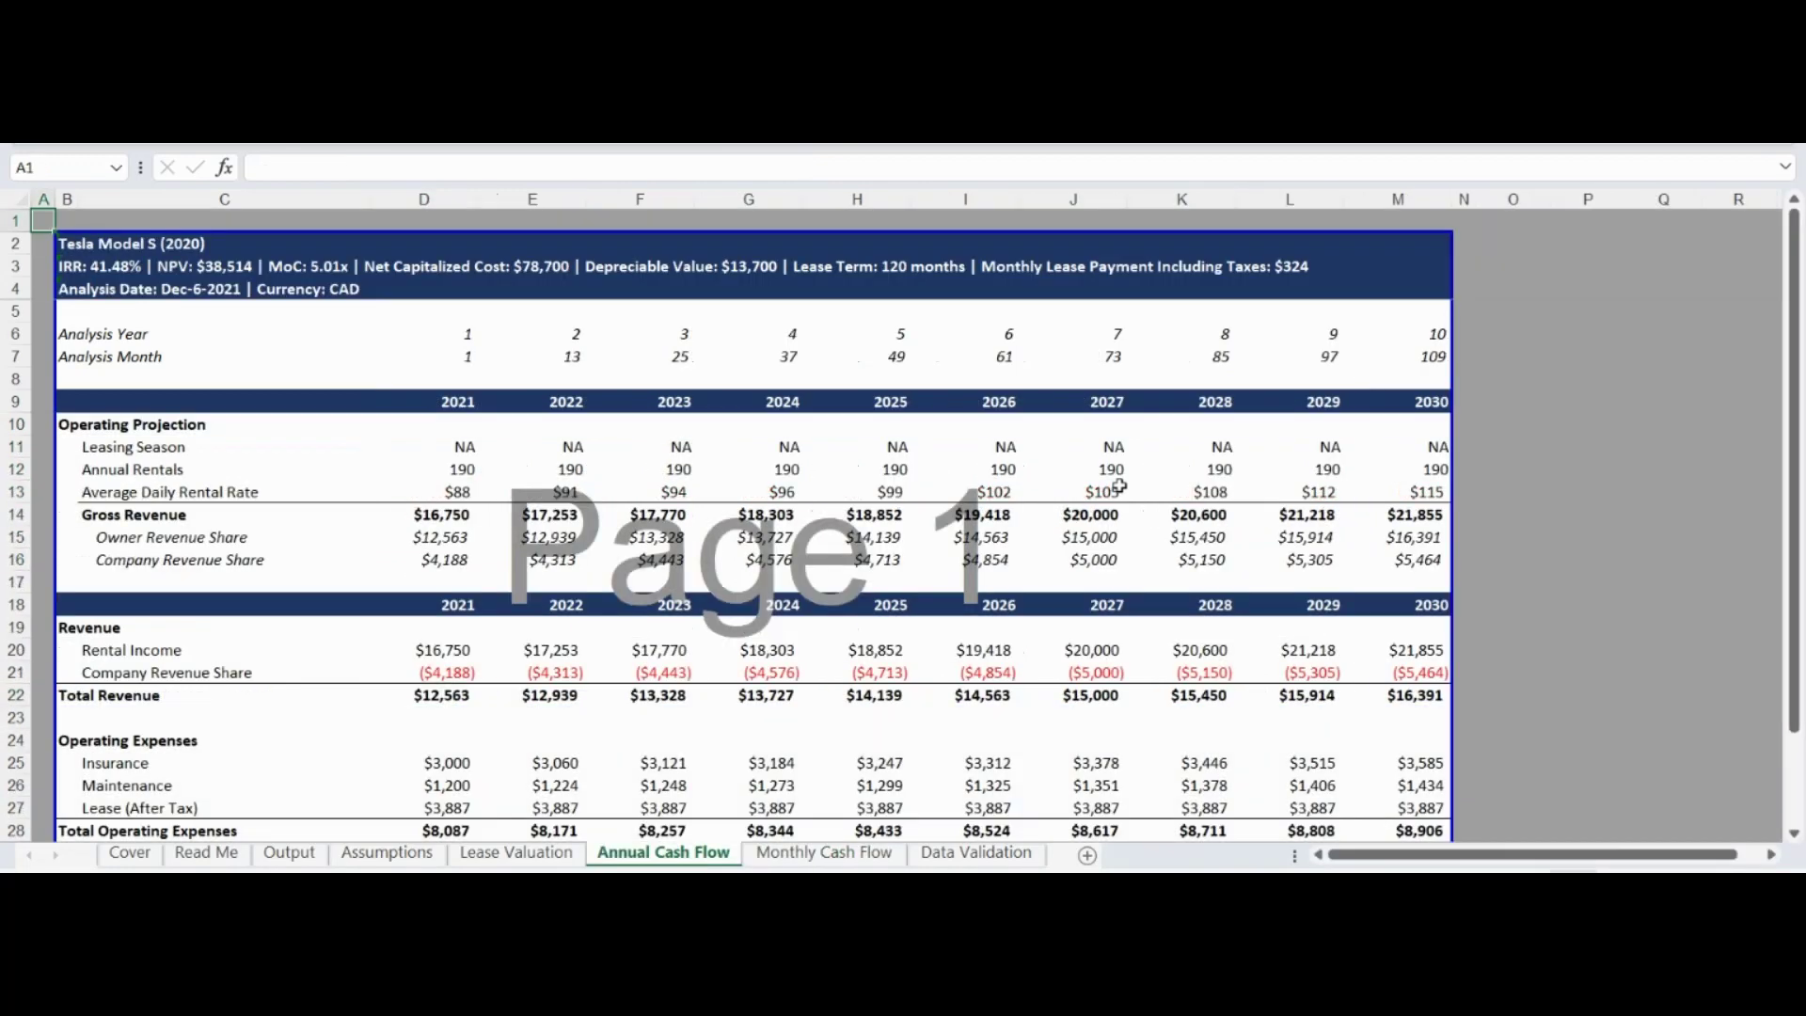
{"action": "key", "text": "Down"}
{"action": "key", "text": "Down"}
{"action": "key", "text": "Down"}
{"action": "key", "text": "Down"}
{"action": "key", "text": "Down"}
{"action": "key", "text": "Down"}
{"action": "key", "text": "Down"}
{"action": "key", "text": "Down"}
{"action": "key", "text": "Down"}
{"action": "key", "text": "Down"}
{"action": "key", "text": "Down"}
{"action": "key", "text": "Down"}
{"action": "key", "text": "Down"}
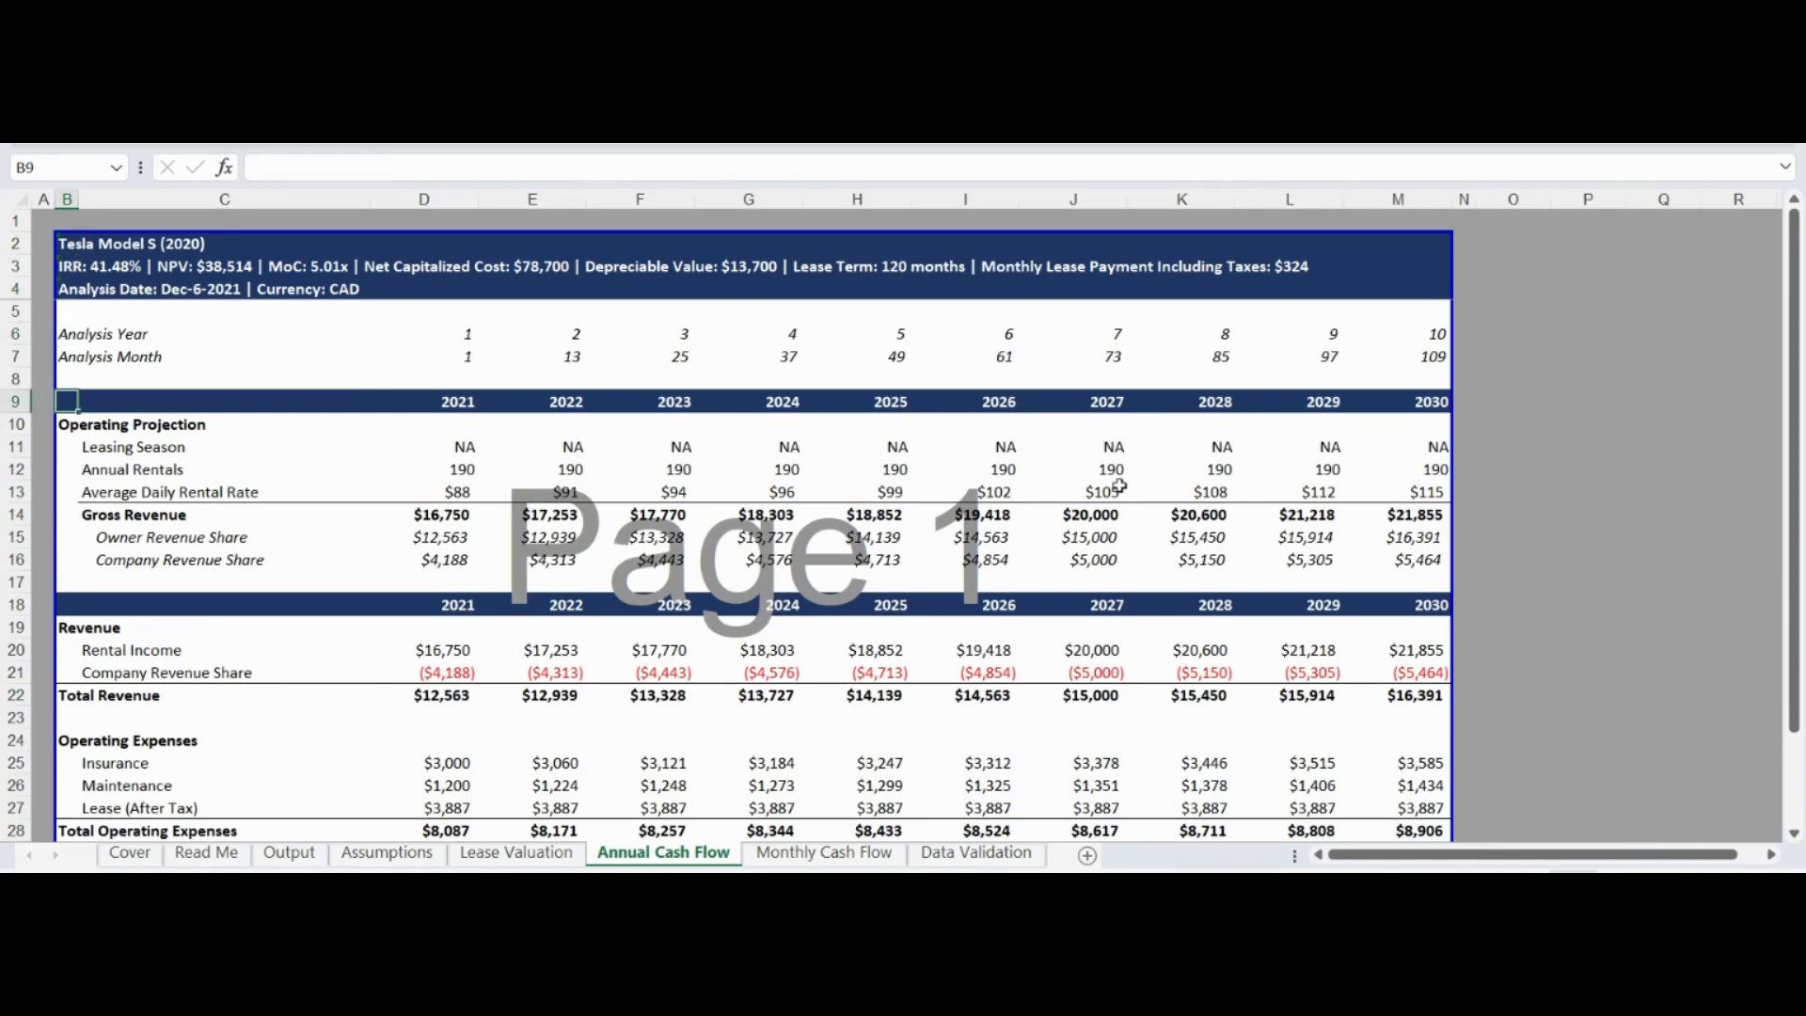
{"action": "key", "text": "Right"}
{"action": "key", "text": "Right"}
{"action": "key", "text": "Right"}
{"action": "key", "text": "Down"}
{"action": "key", "text": "Down"}
{"action": "key", "text": "Down"}
{"action": "key", "text": "Down"}
{"action": "key", "text": "Down"}
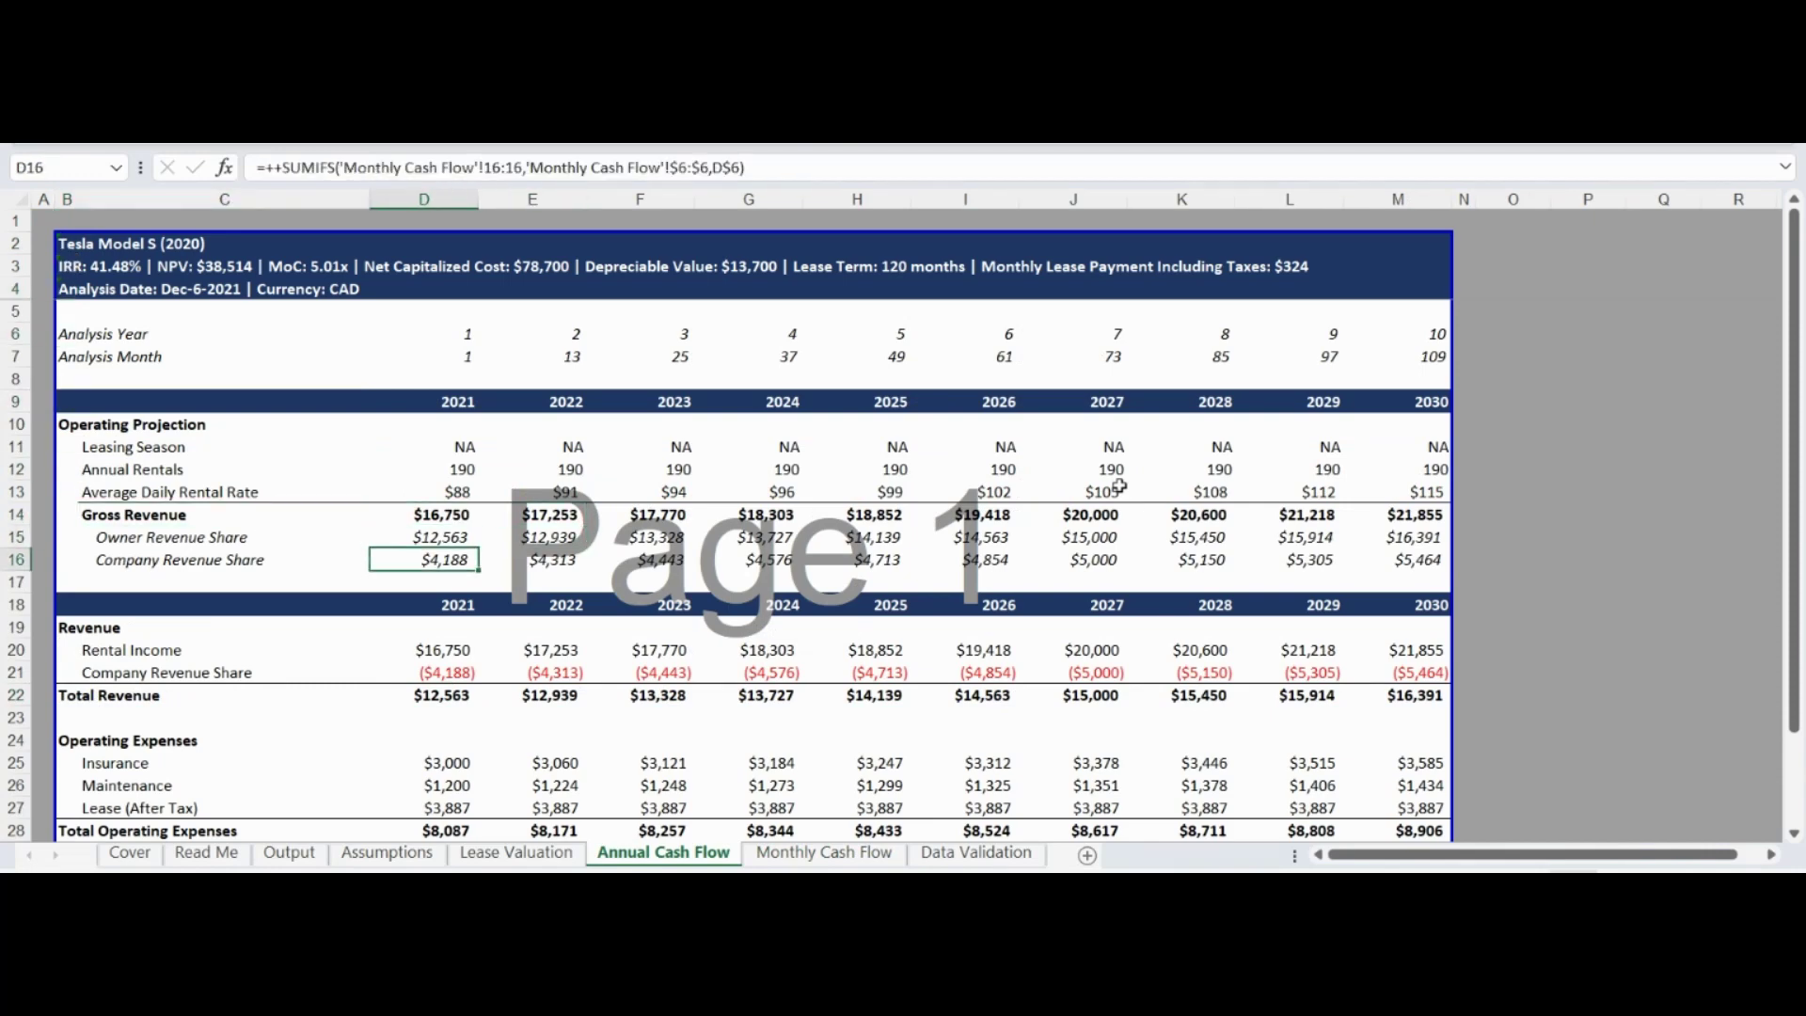
Examine the annual revenue, operating expense and Net Operating Income (Loss) rows for 2021 through the end of the sheet.
{"action": "key", "text": "Down"}
{"action": "key", "text": "Down"}
{"action": "key", "text": "Down"}
{"action": "key", "text": "Down"}
{"action": "key", "text": "Down"}
{"action": "key", "text": "Down"}
{"action": "key", "text": "Down"}
{"action": "key", "text": "Down"}
{"action": "key", "text": "Down"}
{"action": "key", "text": "Down"}
{"action": "key", "text": "Down"}
{"action": "key", "text": "Down"}
{"action": "key", "text": "Down"}
{"action": "key", "text": "Down"}
{"action": "key", "text": "Down"}
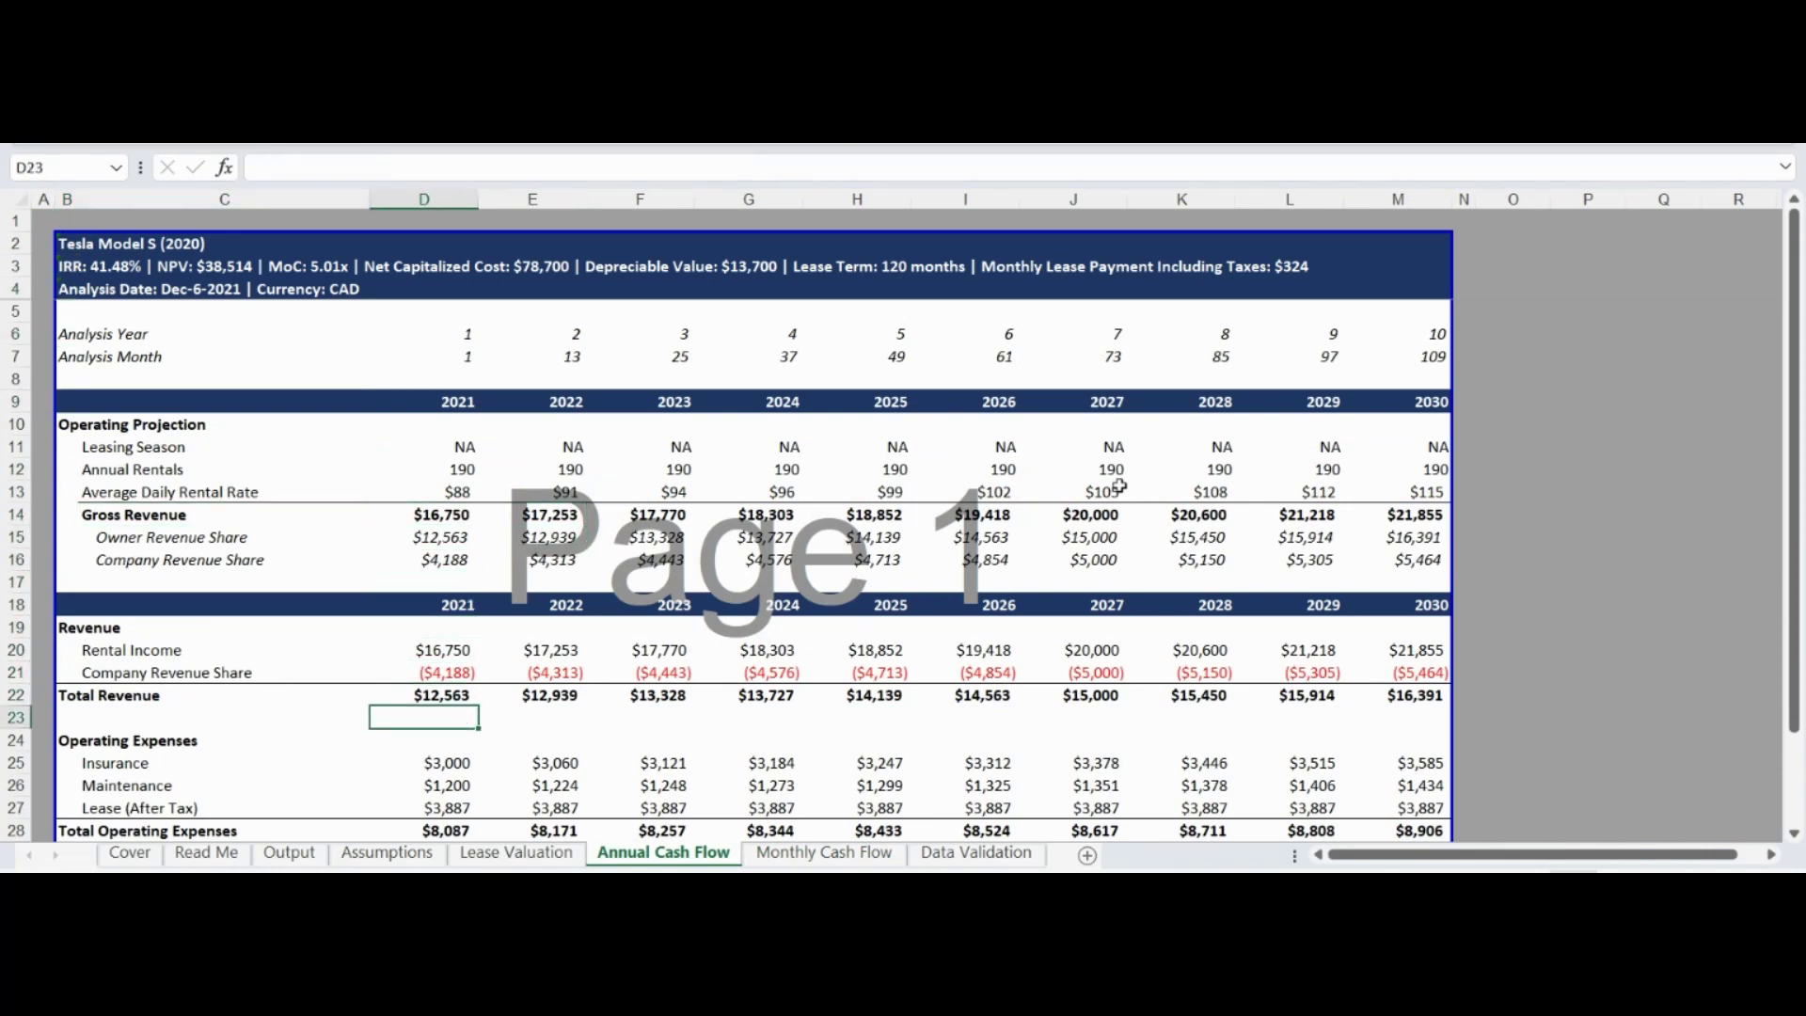
Go back up the 2021 column of the annual projection and inspect the formula behind the year header.
{"action": "key", "text": "Up"}
{"action": "key", "text": "Up"}
{"action": "key", "text": "Up"}
{"action": "key", "text": "Up"}
{"action": "key", "text": "Up"}
{"action": "key", "text": "Up"}
{"action": "key", "text": "Up"}
{"action": "key", "text": "Up"}
{"action": "key", "text": "Up"}
{"action": "key", "text": "Up"}
{"action": "key", "text": "Up"}
{"action": "key", "text": "Up"}
{"action": "key", "text": "Up"}
{"action": "key", "text": "Up"}
{"action": "key", "text": "Up"}
{"action": "key", "text": "Up"}
{"action": "key", "text": "Up"}
{"action": "key", "text": "Up"}
{"action": "key", "text": "Up"}
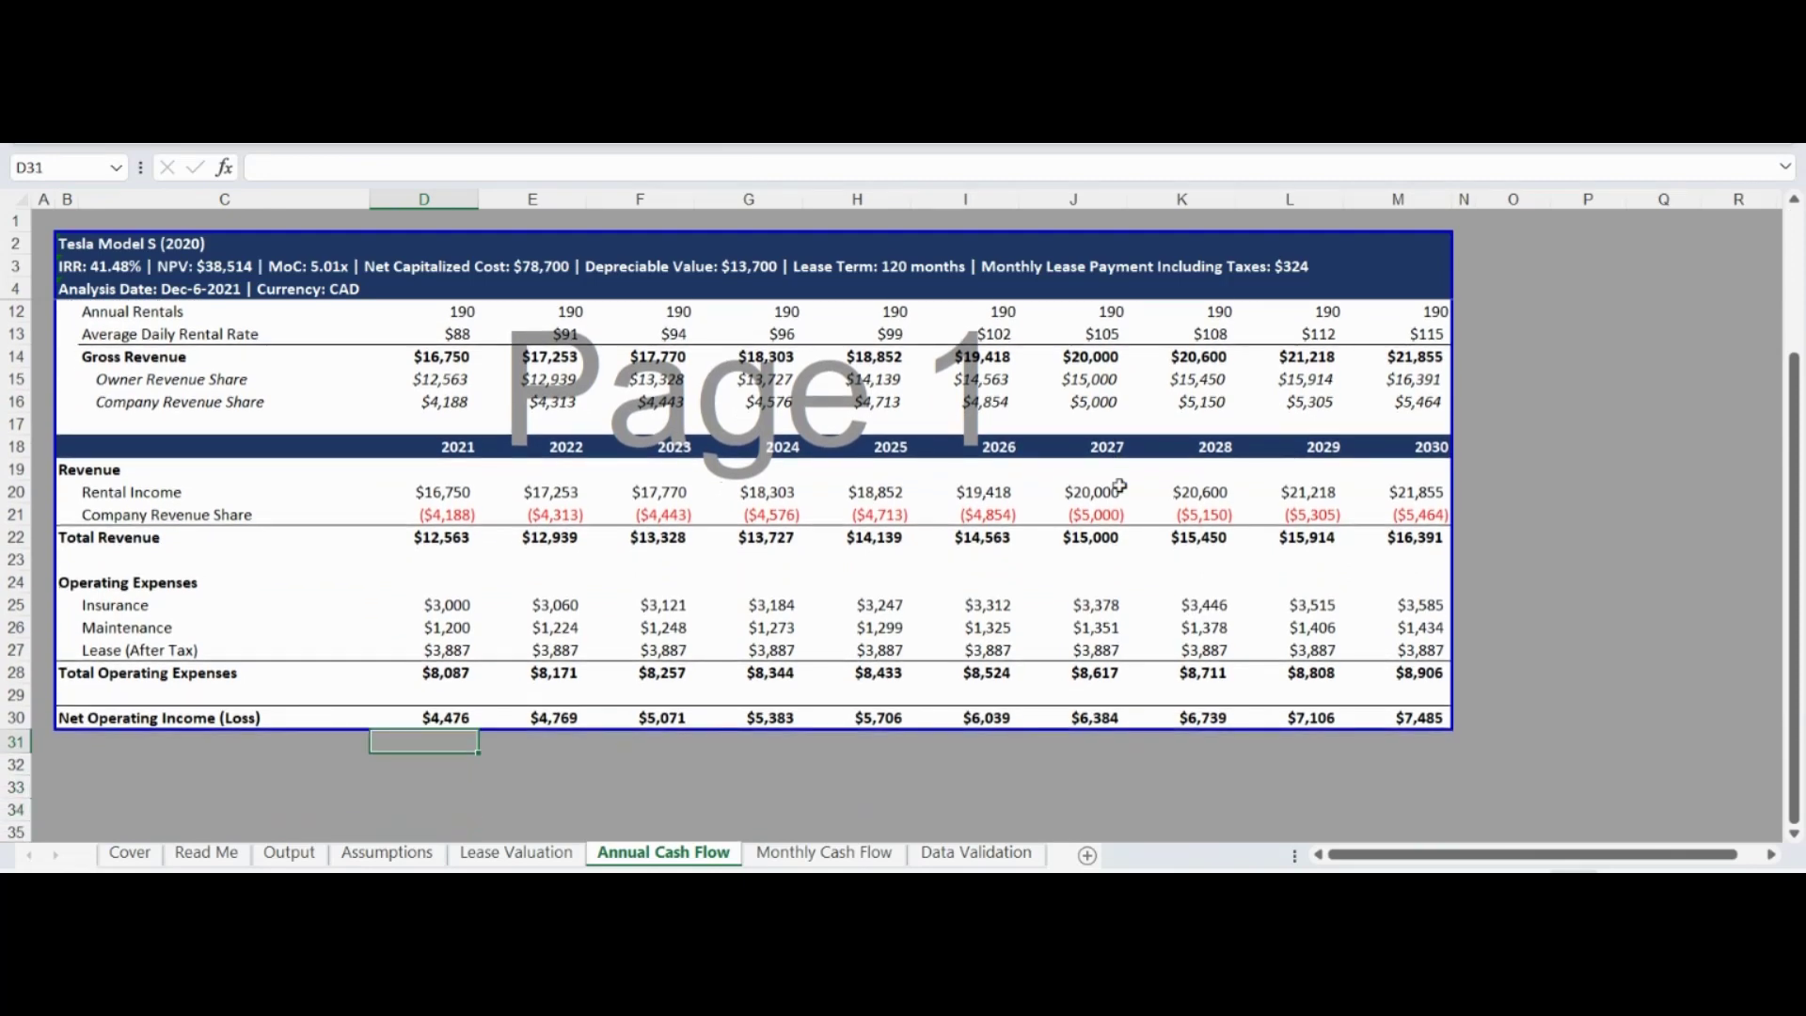
{"action": "key", "text": "Up"}
{"action": "key", "text": "Up"}
{"action": "key", "text": "Up"}
{"action": "key", "text": "Up"}
{"action": "key", "text": "Up"}
{"action": "key", "text": "Up"}
{"action": "key", "text": "Up"}
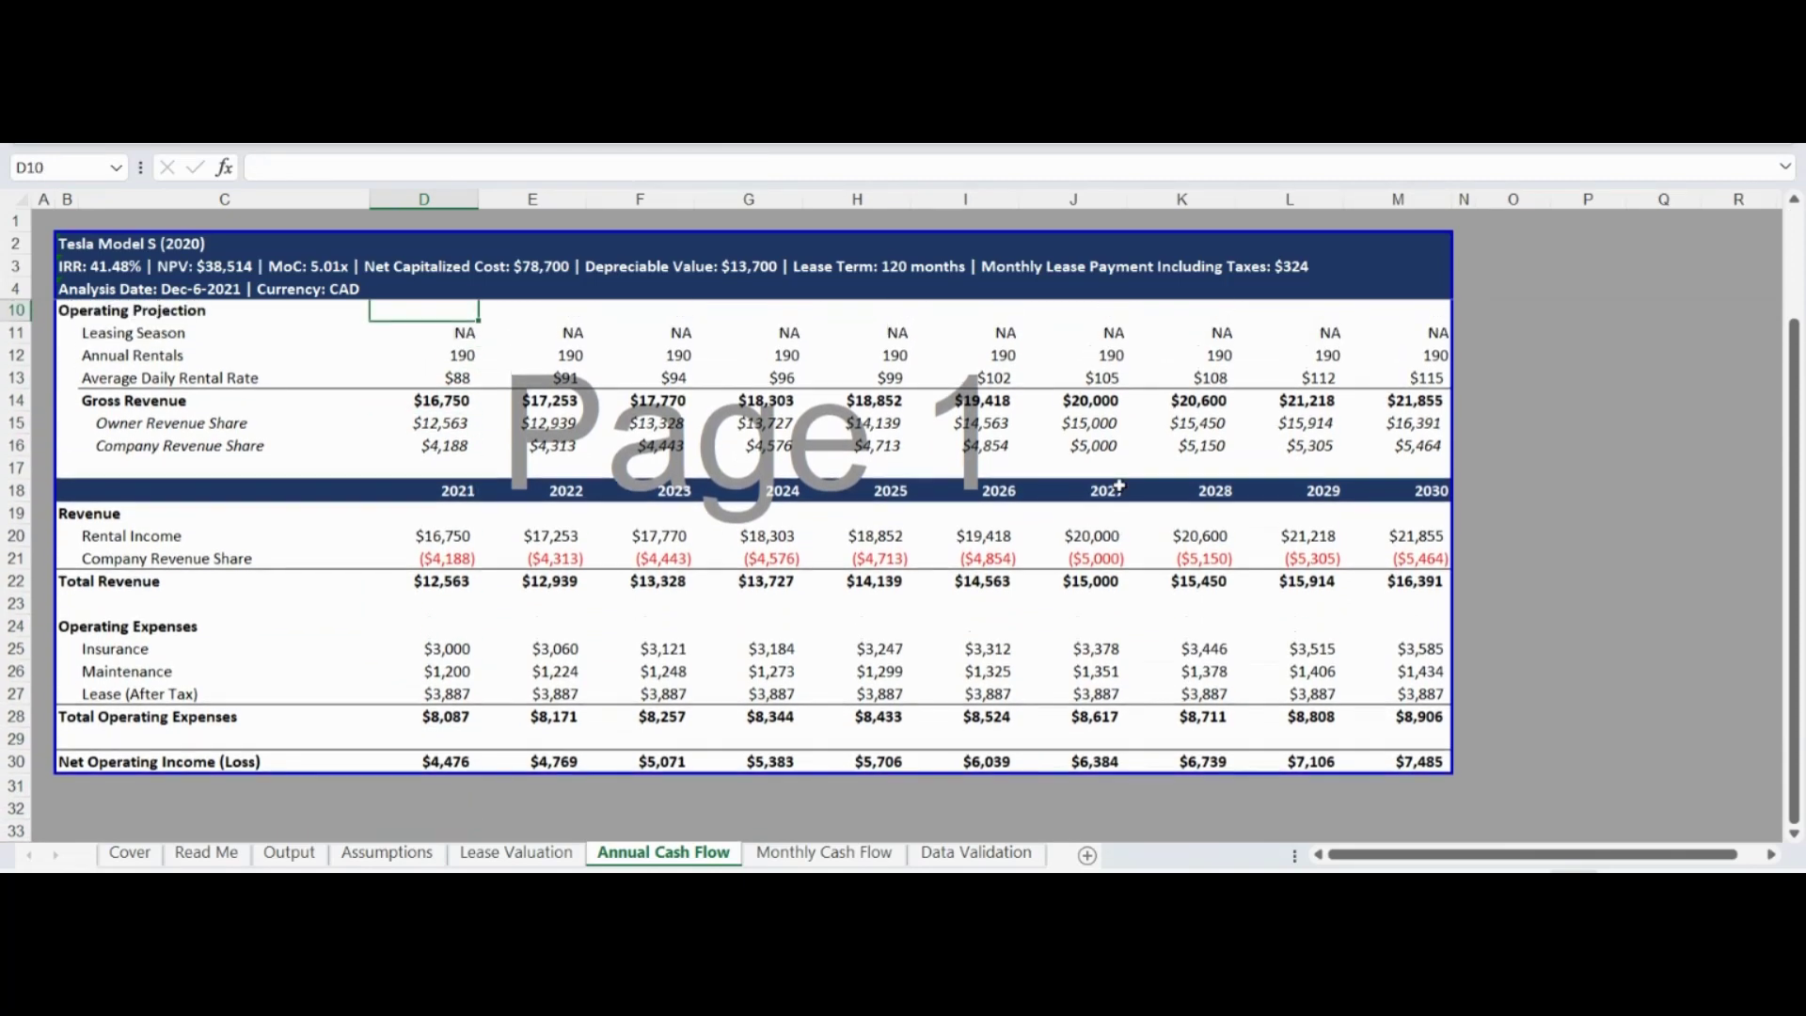
{"action": "key", "text": "Down"}
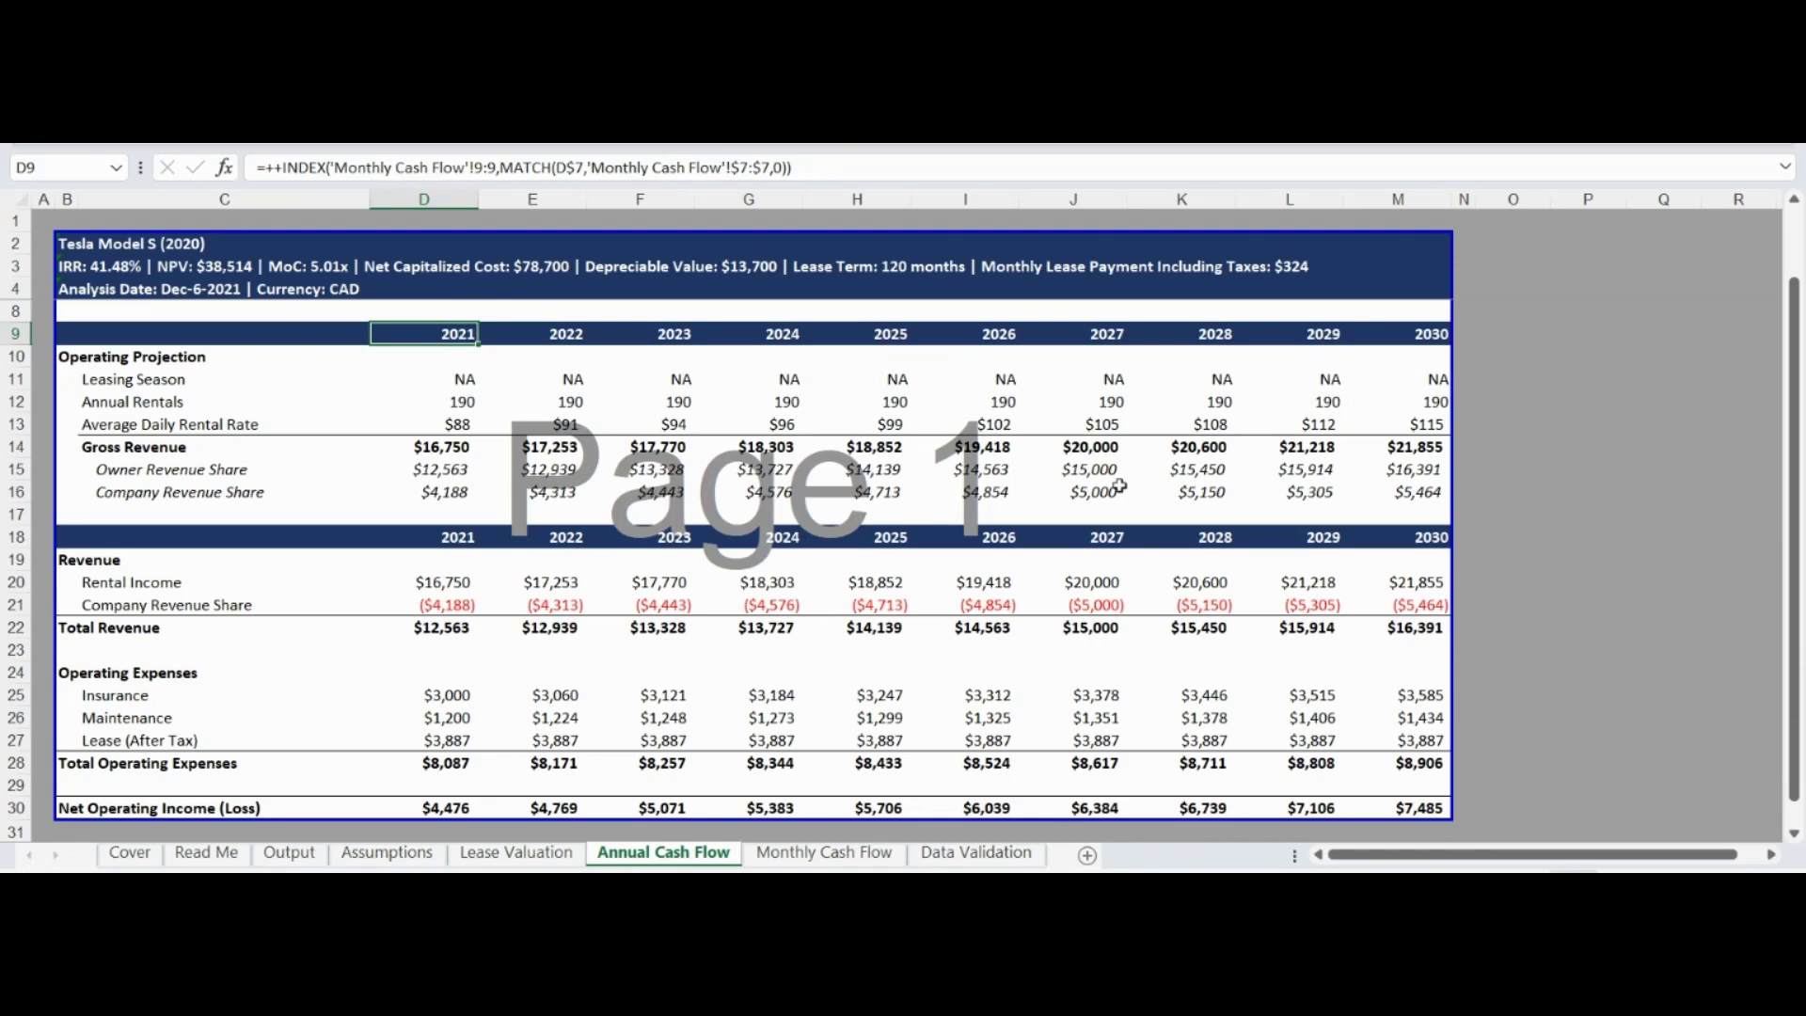
Go to the Data Validation sheet and review its measure, currency, analysis period, Yes/No and month lists.
{"action": "key", "text": "ctrl+Page_Down"}
{"action": "key", "text": "ctrl+Page_Down"}
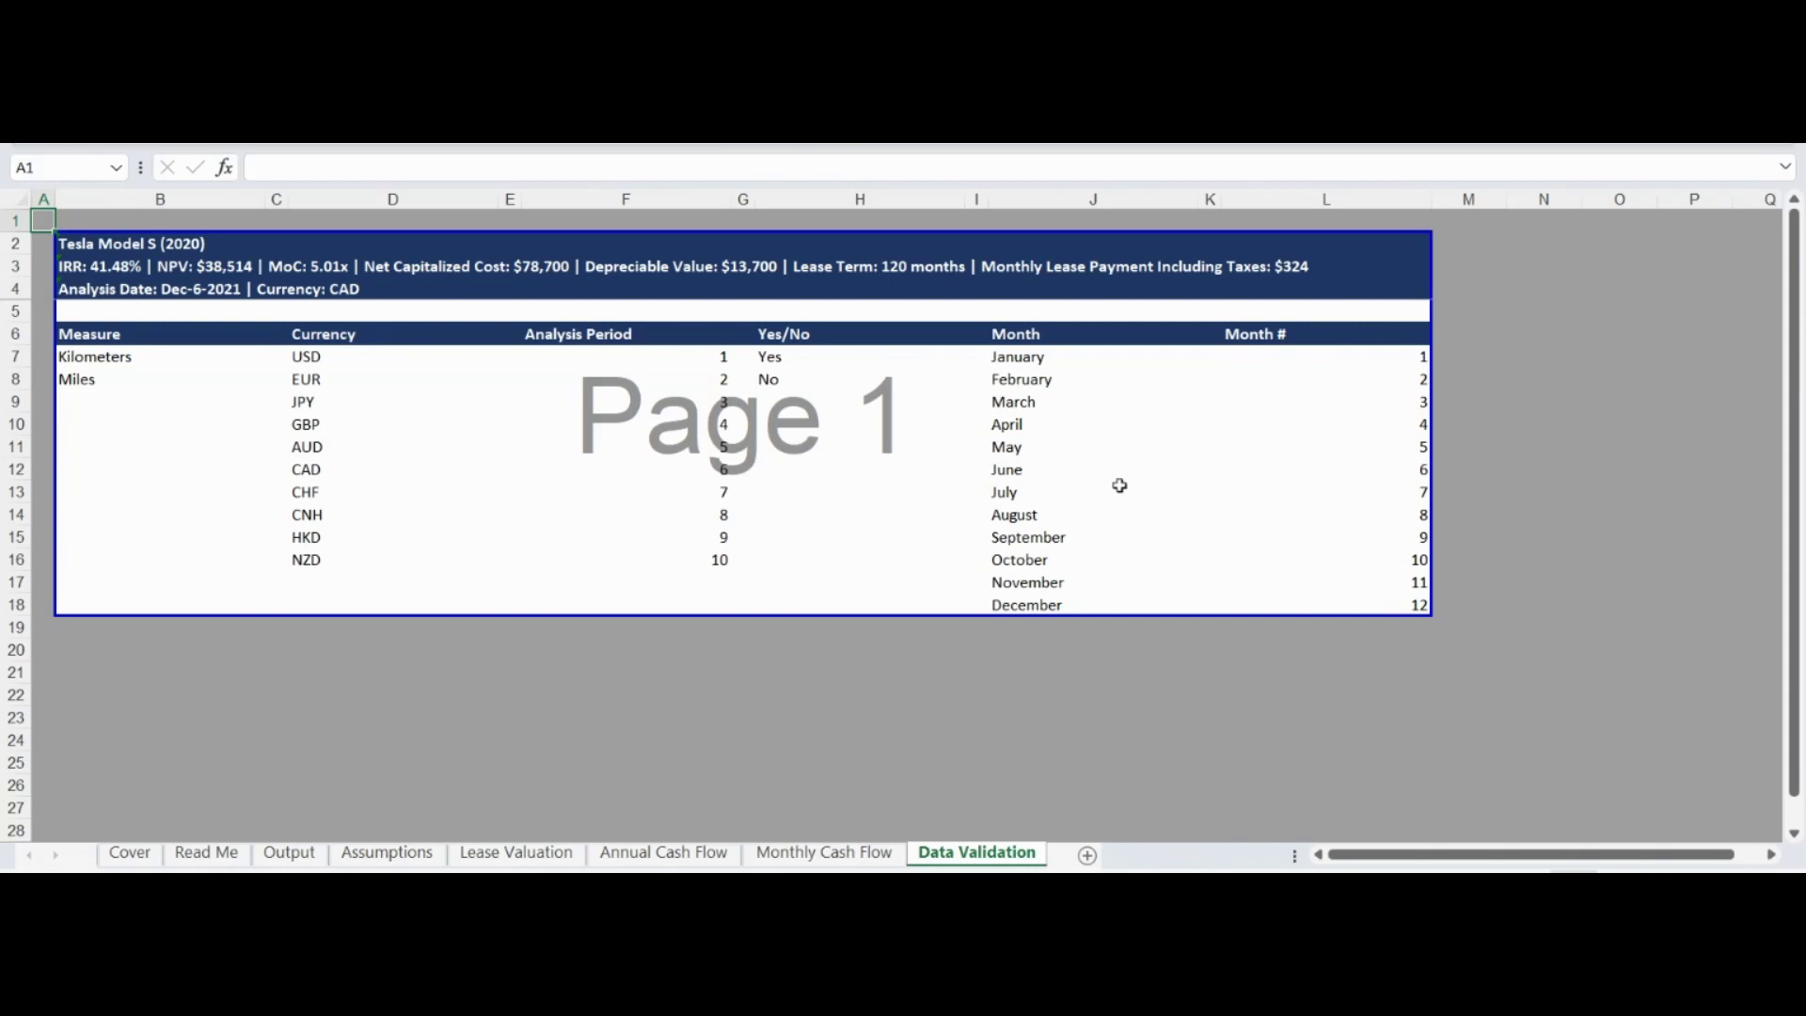
Go to the Output sheet and review the Uses and Sources tables from Net Sale Price down to the totals.
{"action": "key", "text": "ctrl+Page_Up"}
{"action": "key", "text": "ctrl+Page_Up"}
{"action": "key", "text": "ctrl+Page_Up"}
{"action": "key", "text": "ctrl+Page_Up"}
{"action": "key", "text": "ctrl+Page_Up"}
{"action": "key", "text": "Down"}
{"action": "key", "text": "Down"}
{"action": "key", "text": "Down"}
{"action": "key", "text": "Down"}
{"action": "key", "text": "Down"}
{"action": "key", "text": "Down"}
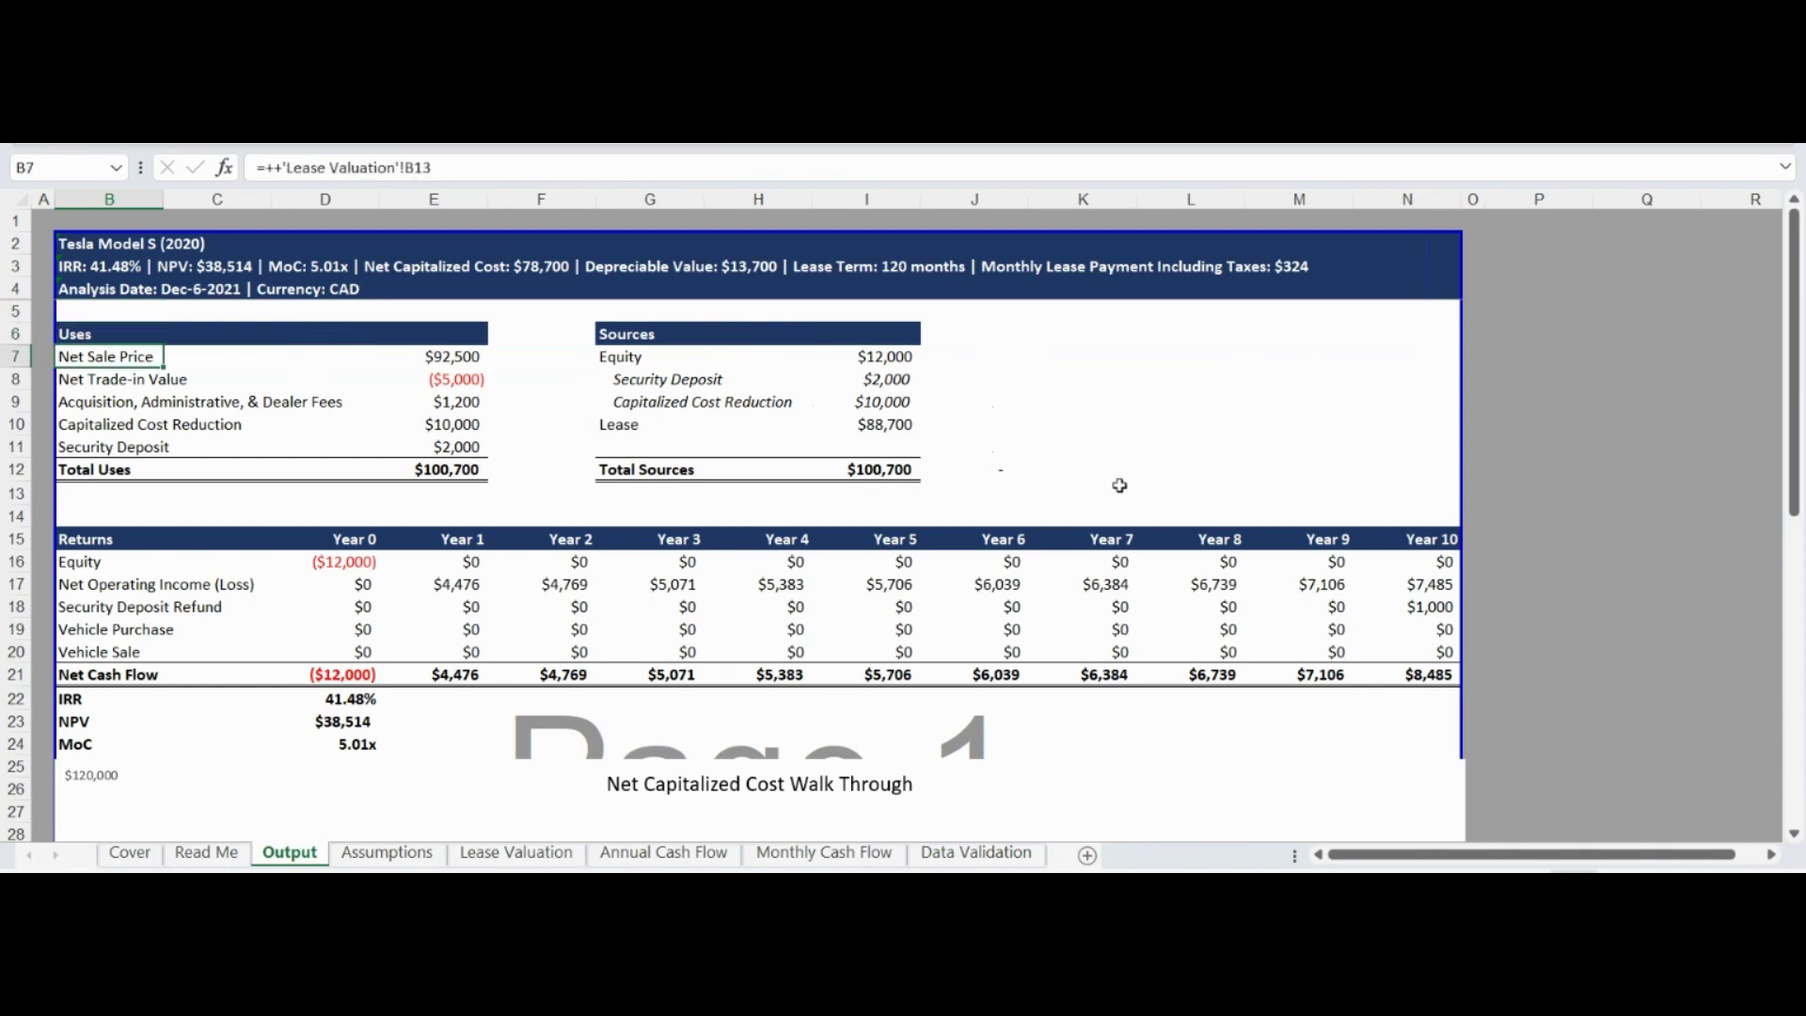
{"action": "key", "text": "Down"}
{"action": "key", "text": "Down"}
{"action": "key", "text": "Down"}
{"action": "key", "text": "Down"}
{"action": "key", "text": "Down"}
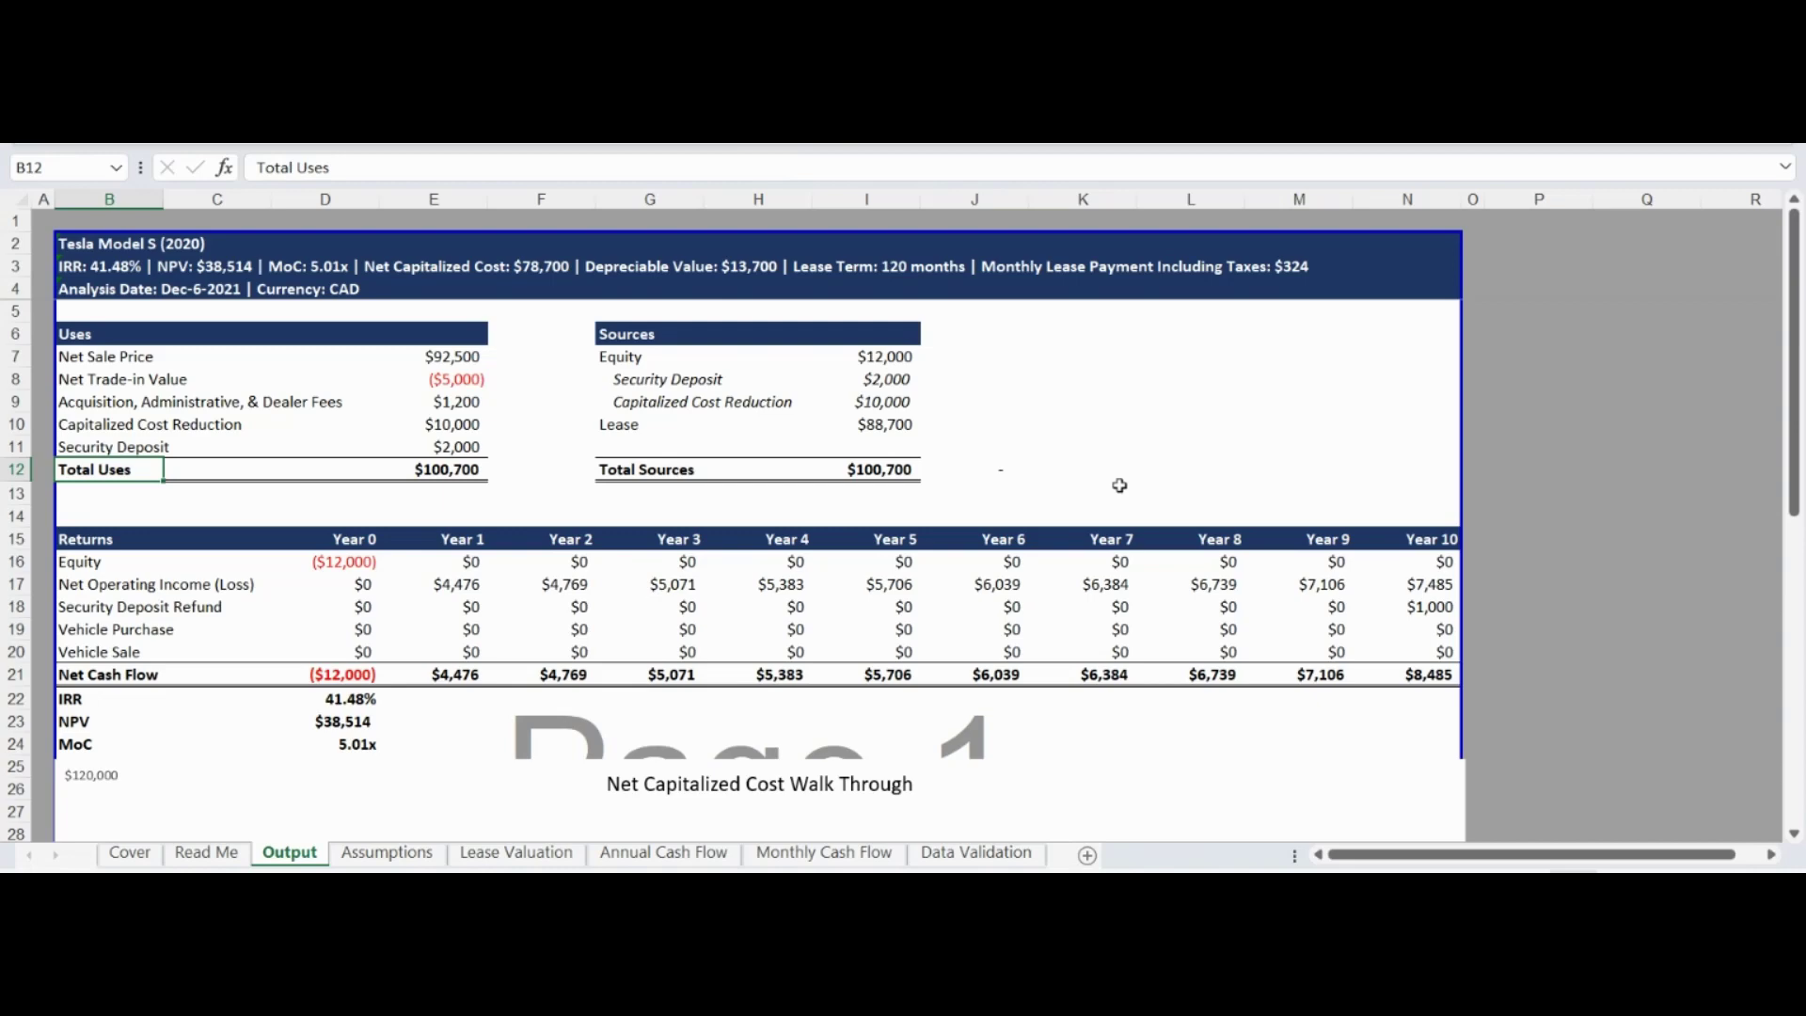
Inspect the Year 0 cash flows in the Returns table and the IRR, NPV and MoC formulas below it.
{"action": "key", "text": "Right"}
{"action": "key", "text": "Down"}
{"action": "key", "text": "Down"}
{"action": "key", "text": "Right"}
{"action": "key", "text": "Down"}
{"action": "key", "text": "Down"}
{"action": "key", "text": "Down"}
{"action": "key", "text": "Down"}
{"action": "key", "text": "Down"}
{"action": "key", "text": "Down"}
{"action": "key", "text": "Down"}
{"action": "key", "text": "Down"}
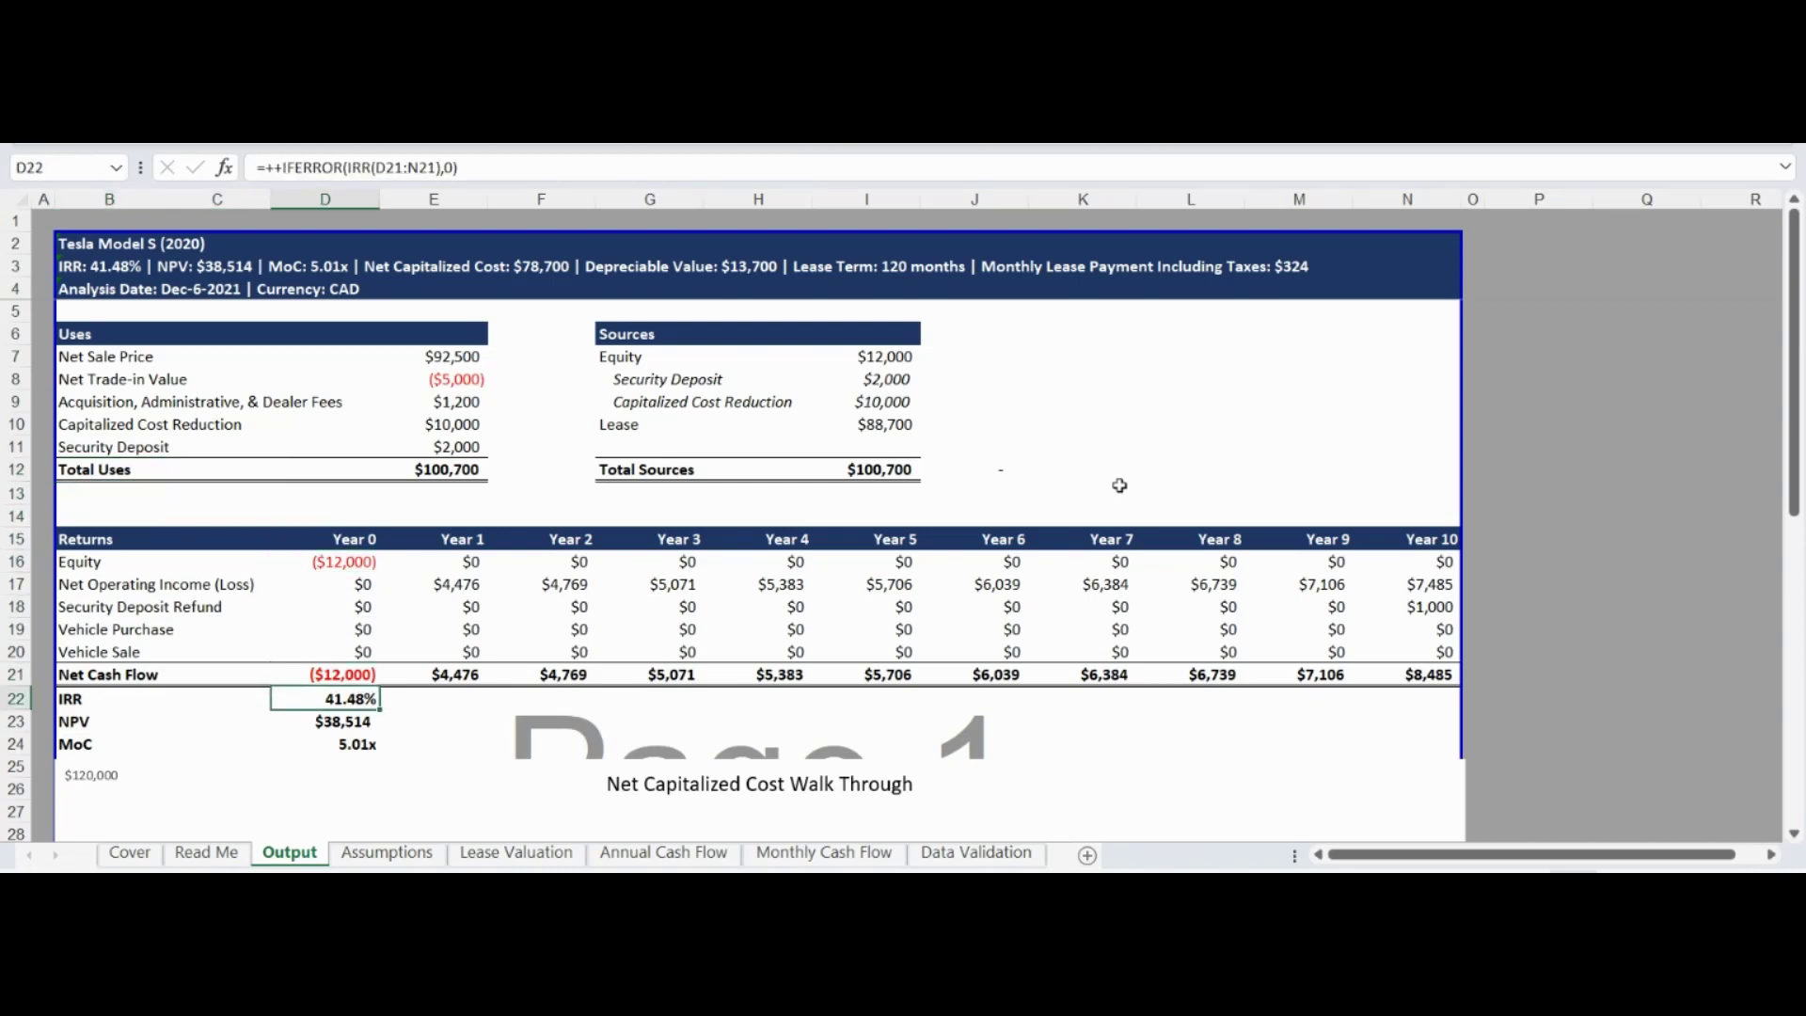
{"action": "key", "text": "Down"}
{"action": "key", "text": "Down"}
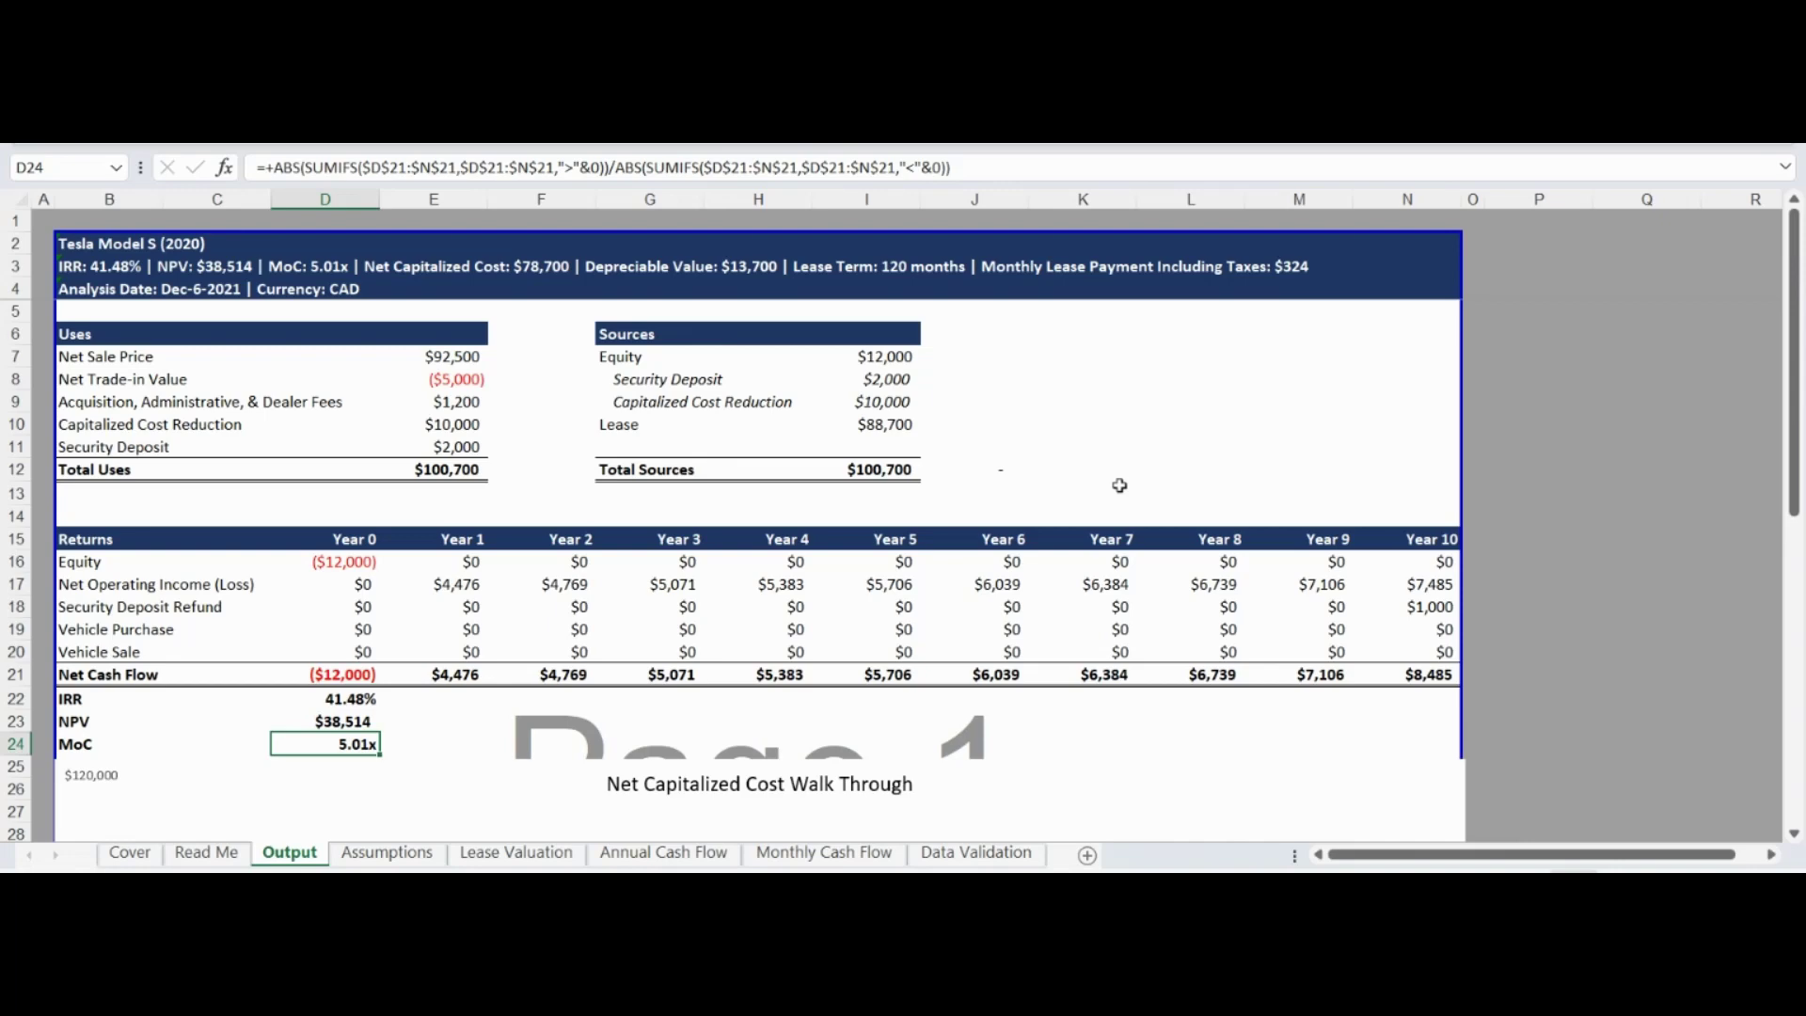
Examine the Net Capitalized Cost Walk Through chart from Gross Sale Price to Net Capitalized Cost.
{"action": "key", "text": "Down"}
{"action": "key", "text": "Down"}
{"action": "key", "text": "Down"}
{"action": "key", "text": "Down"}
{"action": "key", "text": "Down"}
{"action": "key", "text": "Down"}
{"action": "key", "text": "Down"}
{"action": "key", "text": "Down"}
{"action": "key", "text": "Down"}
{"action": "key", "text": "Down"}
{"action": "key", "text": "Down"}
{"action": "key", "text": "Down"}
{"action": "key", "text": "Down"}
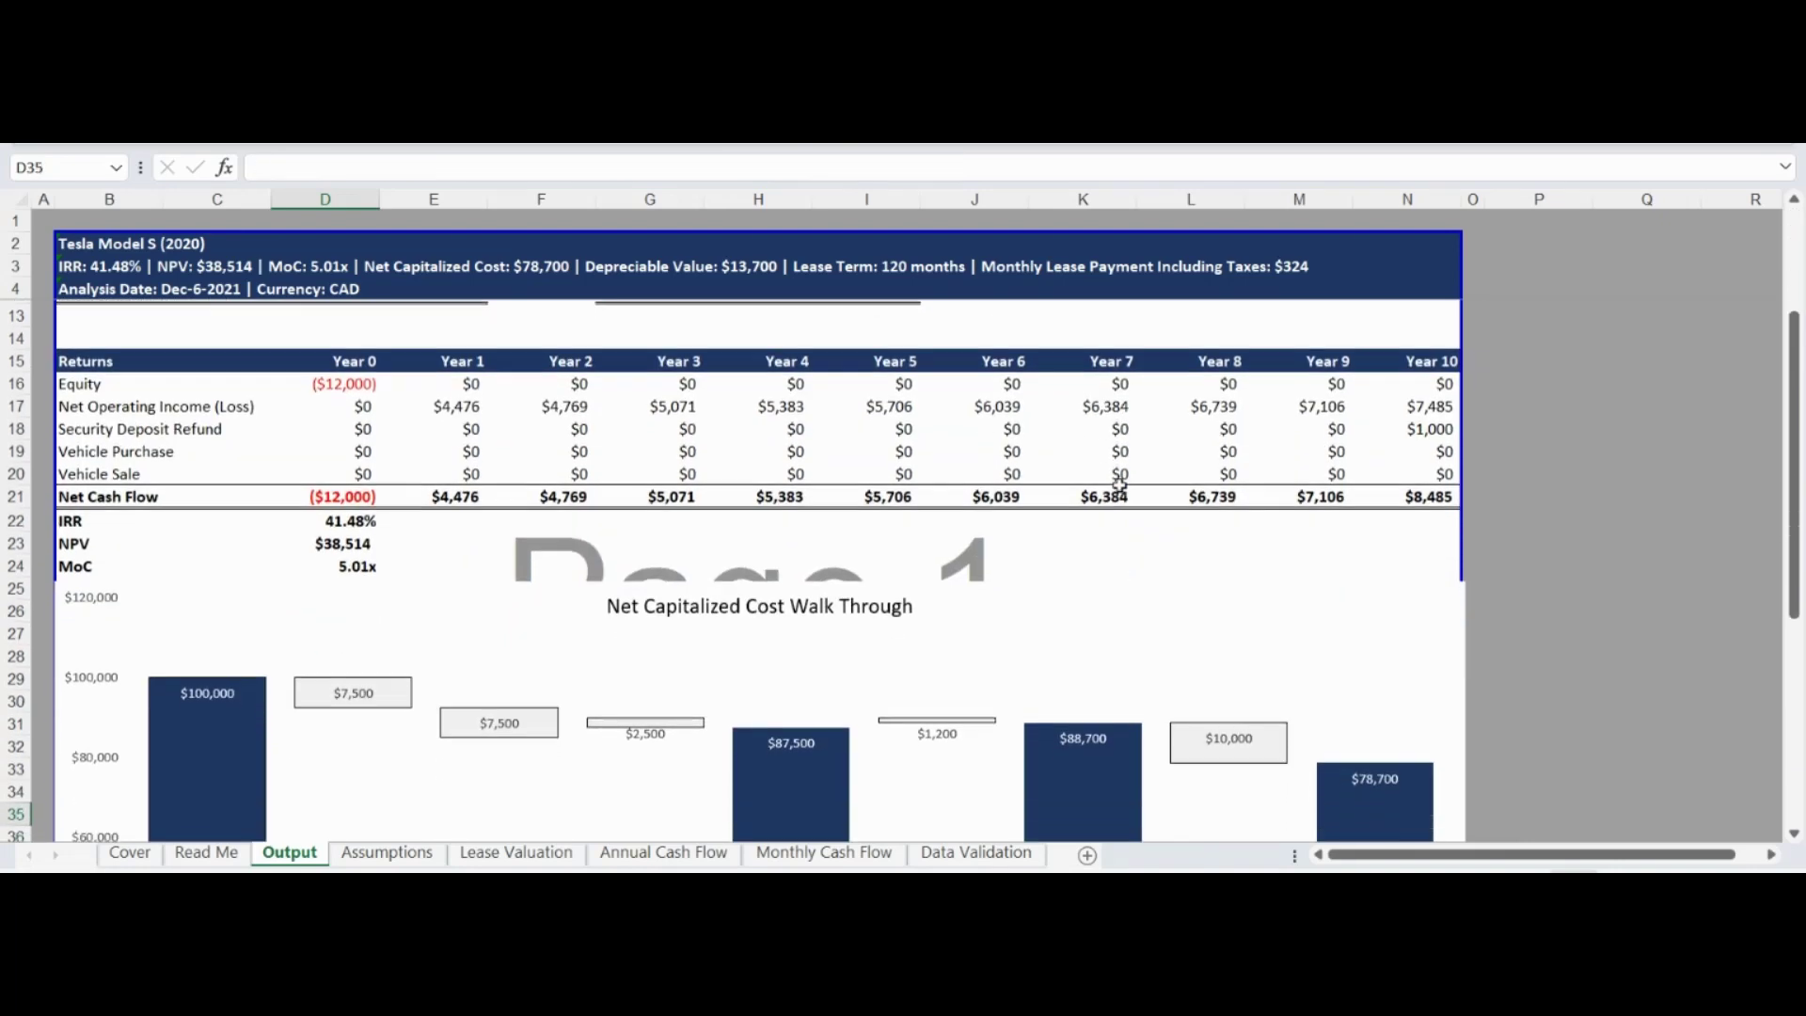
{"action": "key", "text": "Down"}
{"action": "key", "text": "Down"}
{"action": "key", "text": "Down"}
{"action": "key", "text": "Down"}
{"action": "key", "text": "Down"}
{"action": "key", "text": "Down"}
{"action": "key", "text": "Down"}
{"action": "key", "text": "Down"}
{"action": "key", "text": "Down"}
{"action": "key", "text": "Down"}
{"action": "key", "text": "Down"}
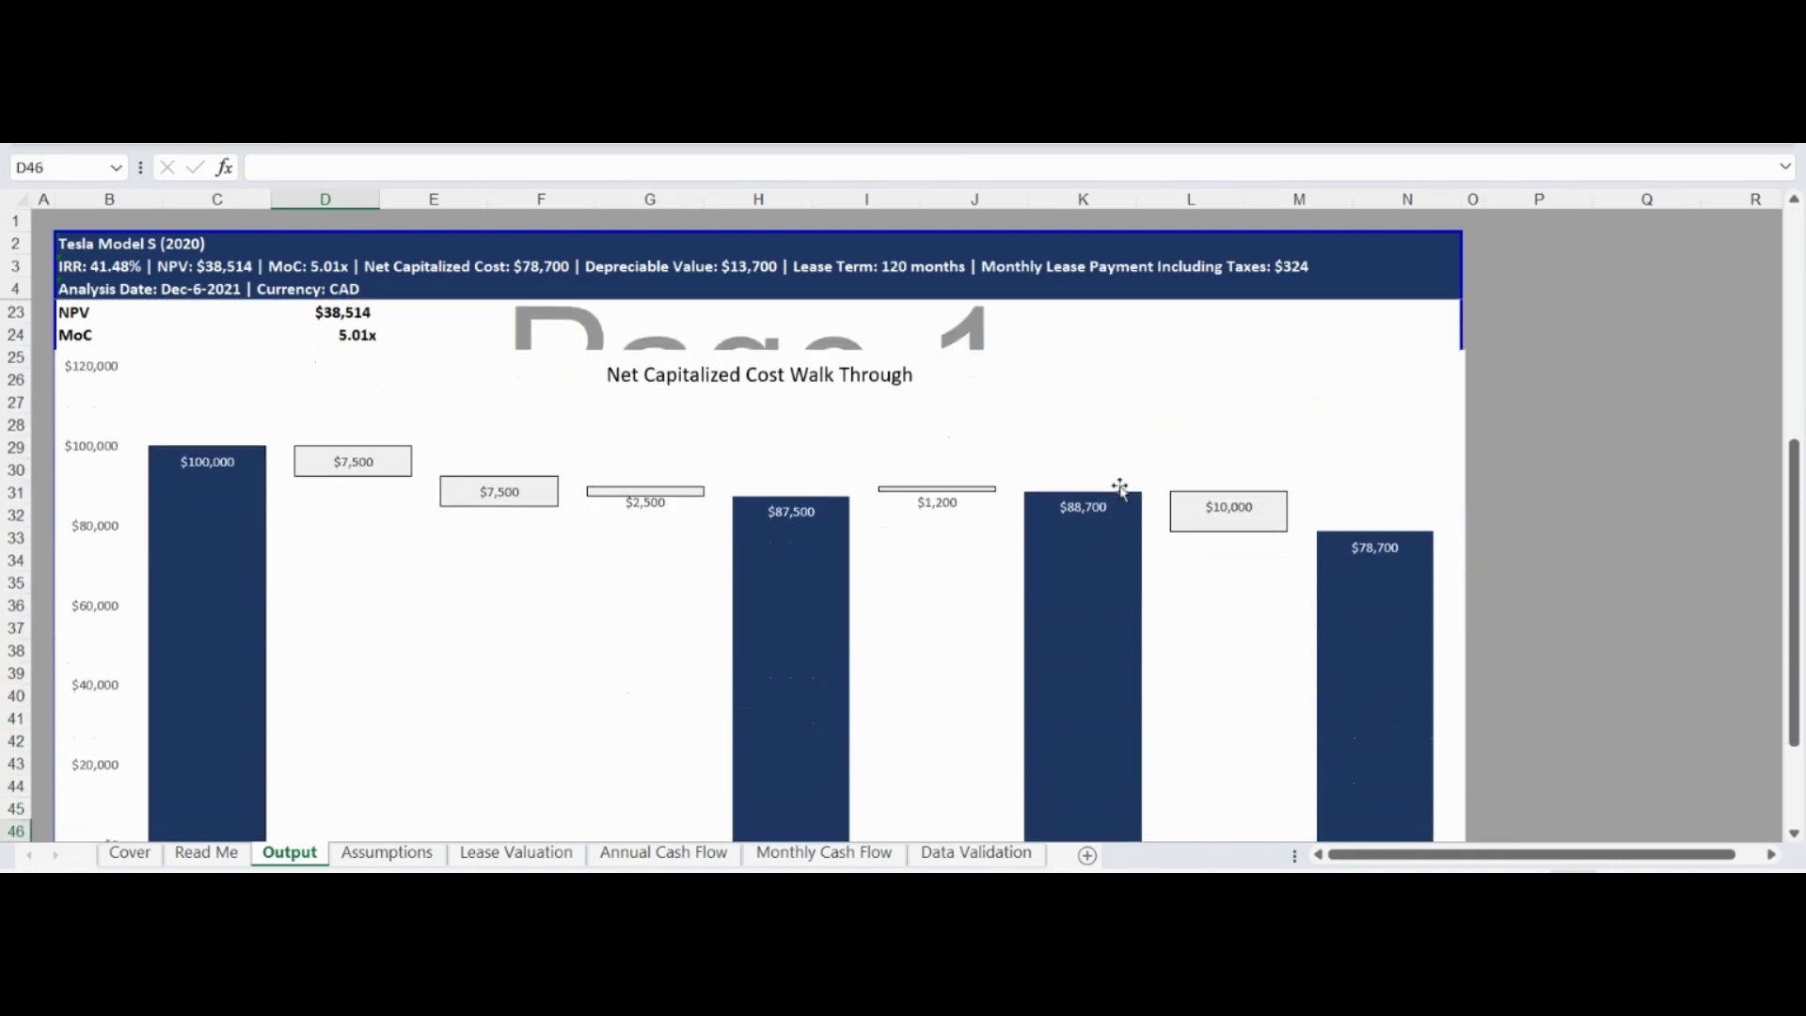
{"action": "key", "text": "Down"}
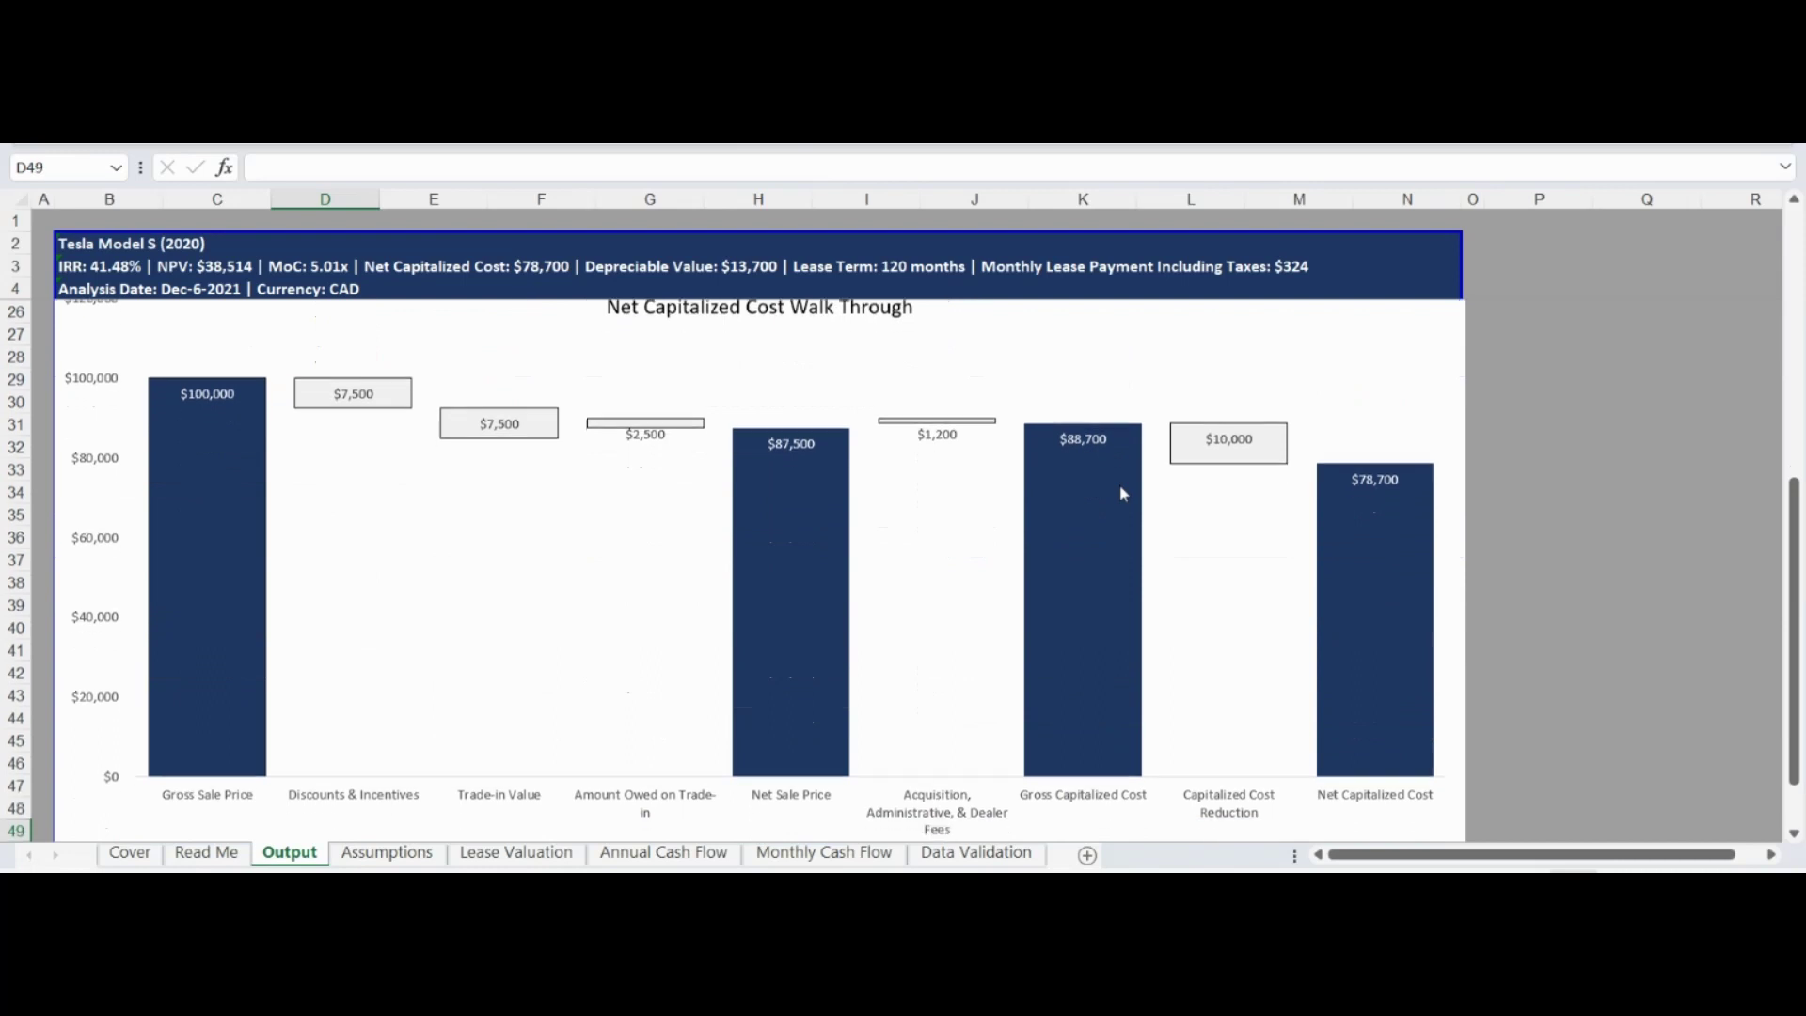